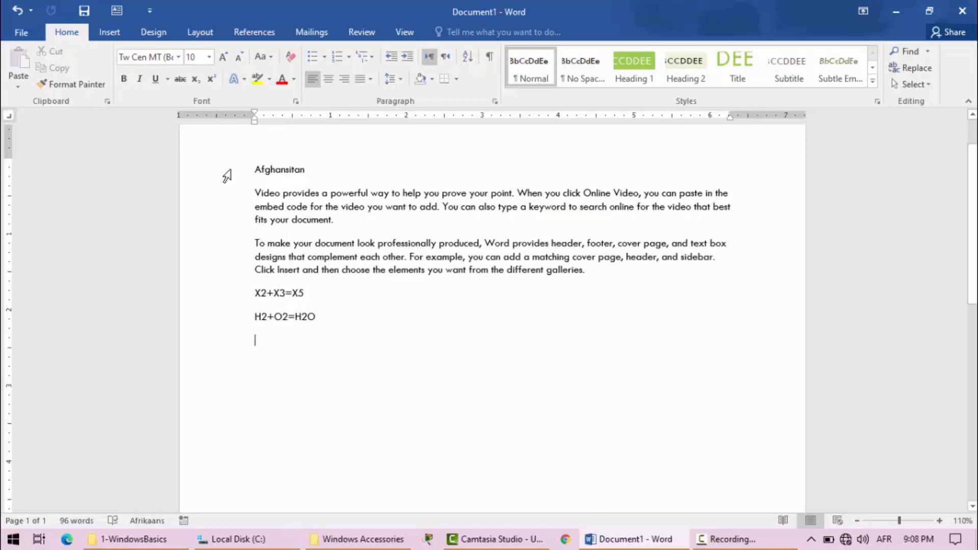
# Step: Centre the heading "Afghansitan" on the page and set its font to Arial
pyautogui.doubleClick(284, 169)
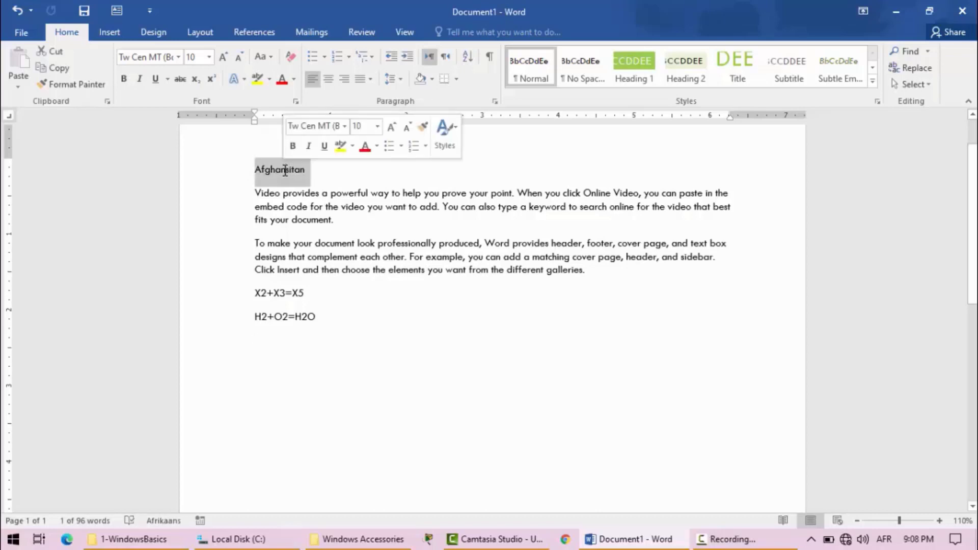
pyautogui.click(330, 82)
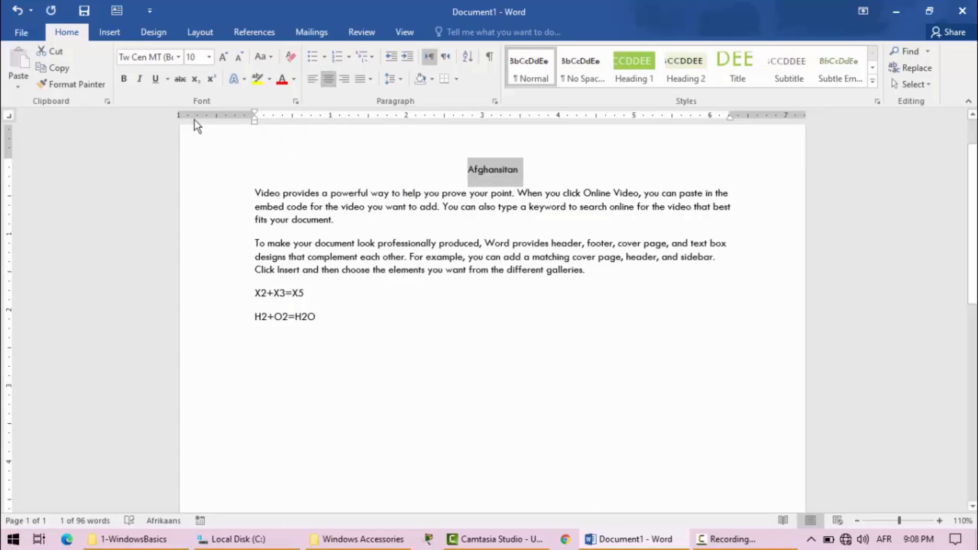
pyautogui.click(178, 57)
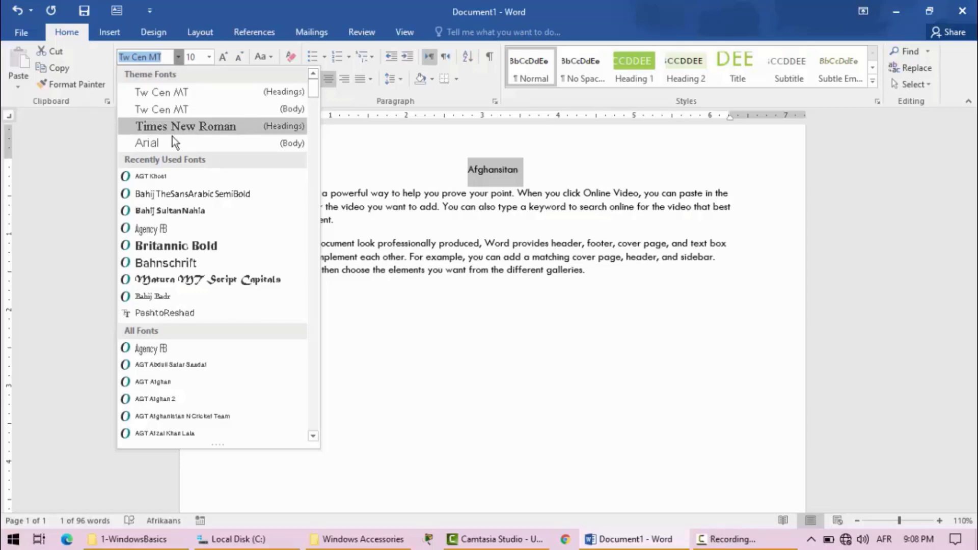
pyautogui.click(150, 143)
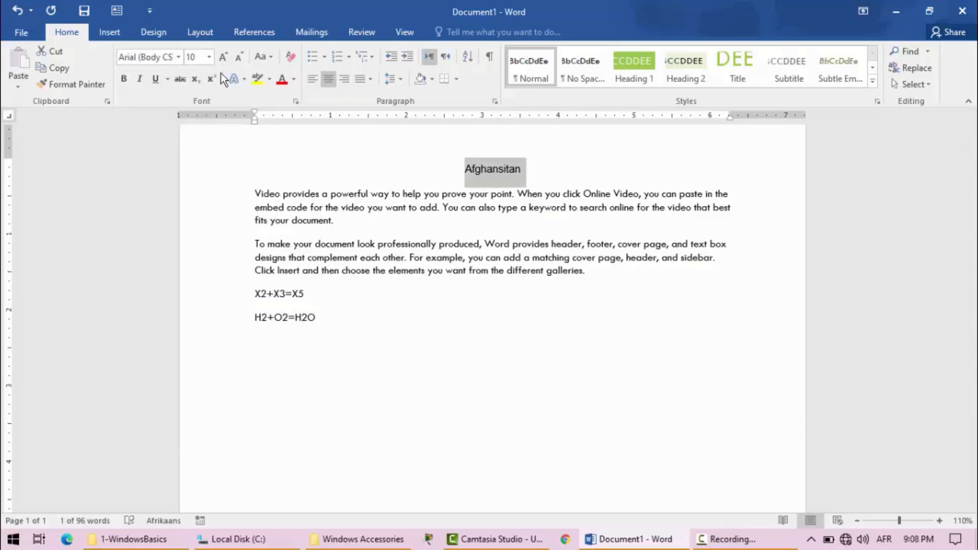
# Step: Try font size 28 on the heading and settle on size 20
pyautogui.click(206, 59)
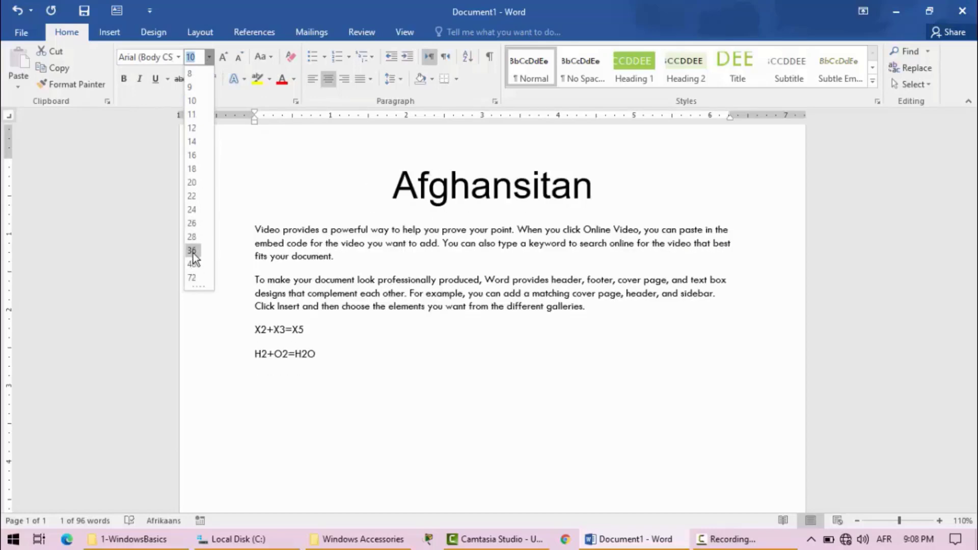
pyautogui.click(197, 238)
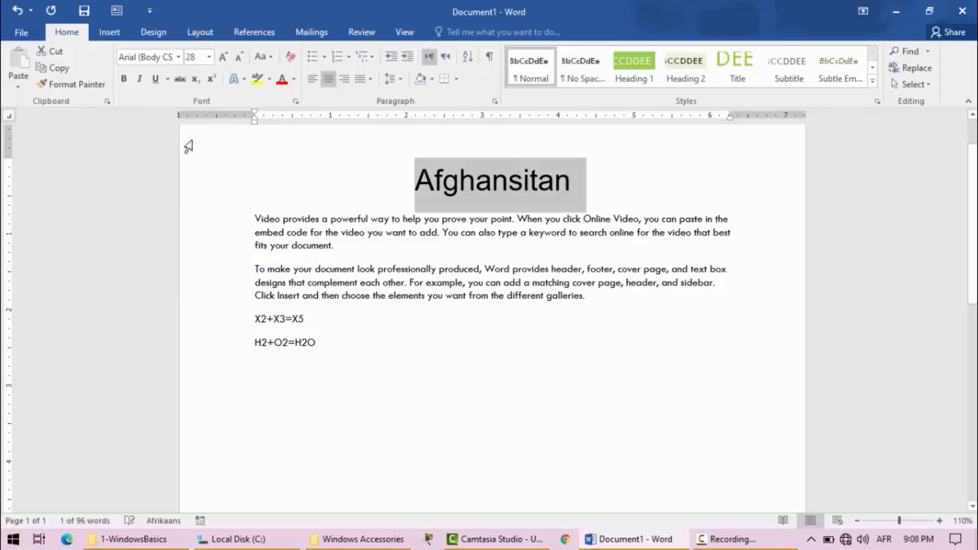
pyautogui.click(209, 61)
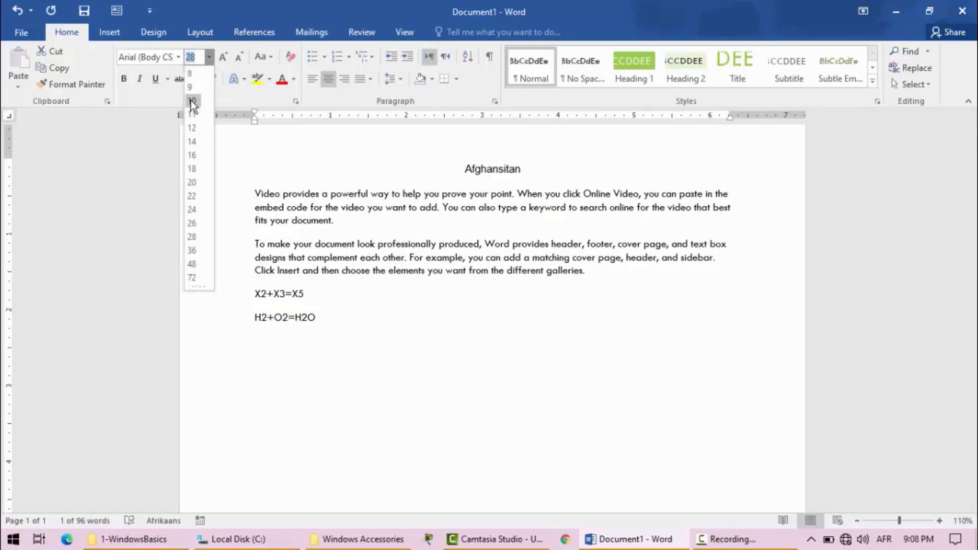
pyautogui.click(194, 182)
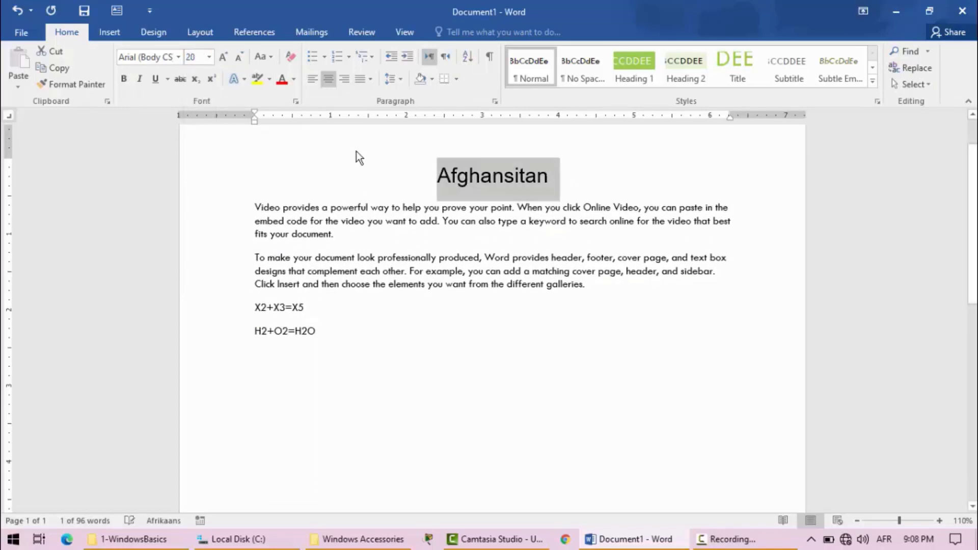
# Step: Grow the heading's font size in three increments to 26 and shrink it back to 20
pyautogui.click(224, 59)
pyautogui.click(224, 59)
pyautogui.click(224, 60)
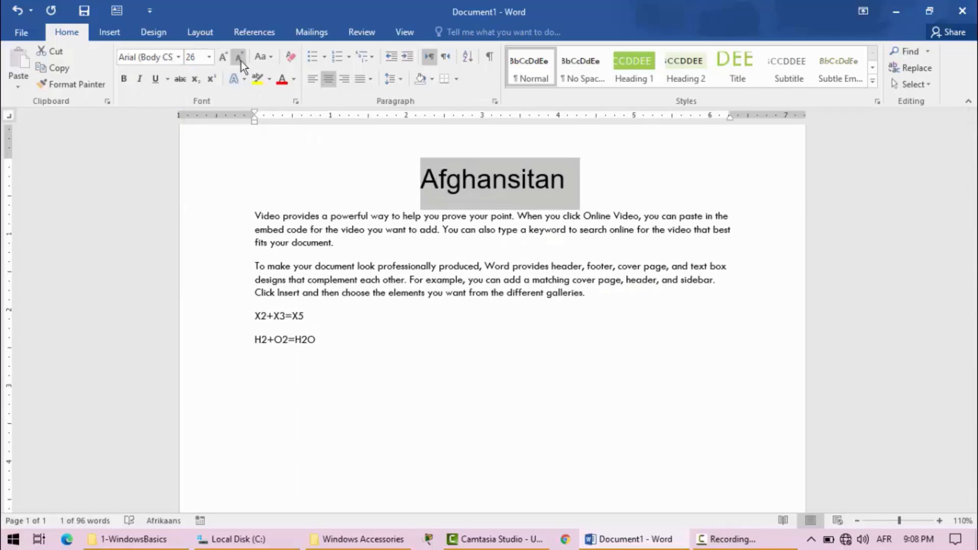
pyautogui.click(240, 60)
pyautogui.click(241, 60)
pyautogui.click(241, 60)
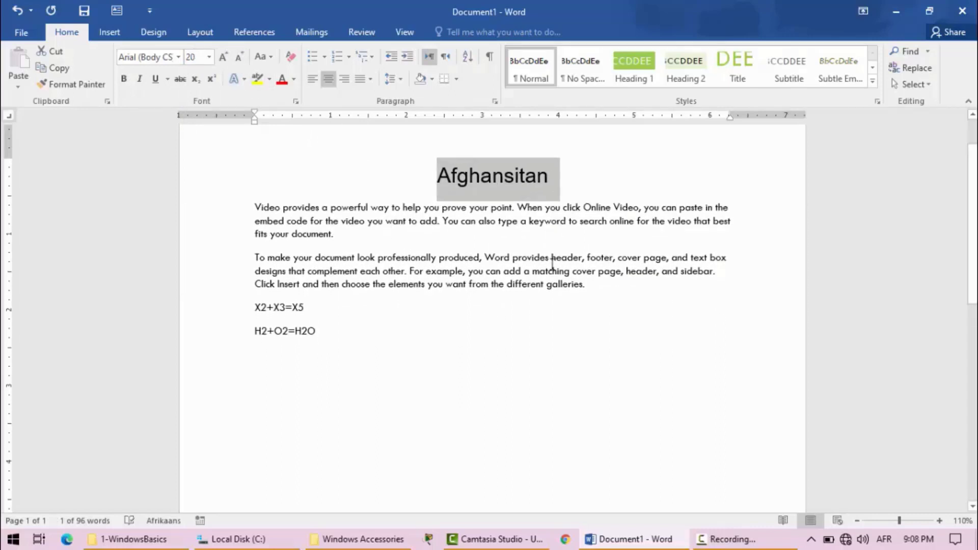
# Step: Turn bold formatting on and off for the heading, and do the same with italic
pyautogui.click(121, 82)
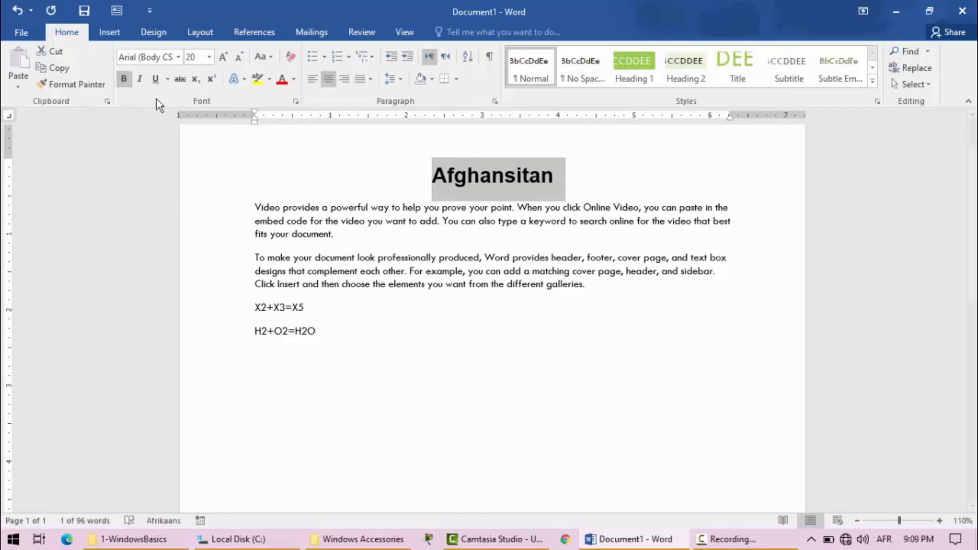
pyautogui.click(123, 81)
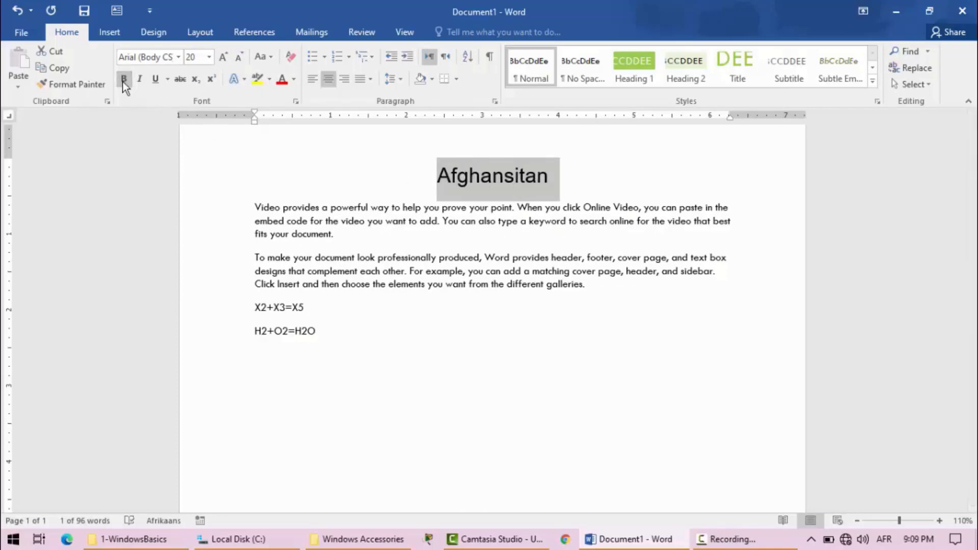
pyautogui.click(136, 82)
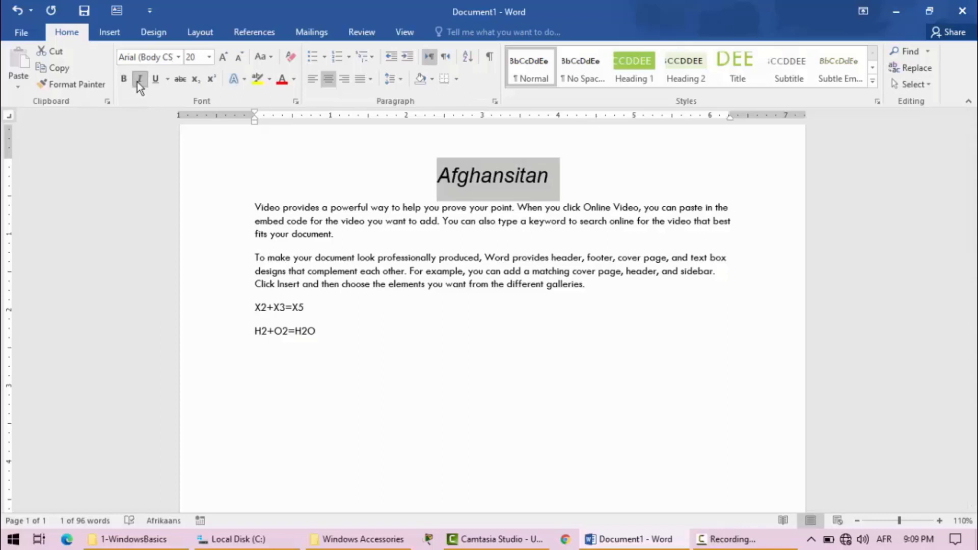
pyautogui.click(138, 80)
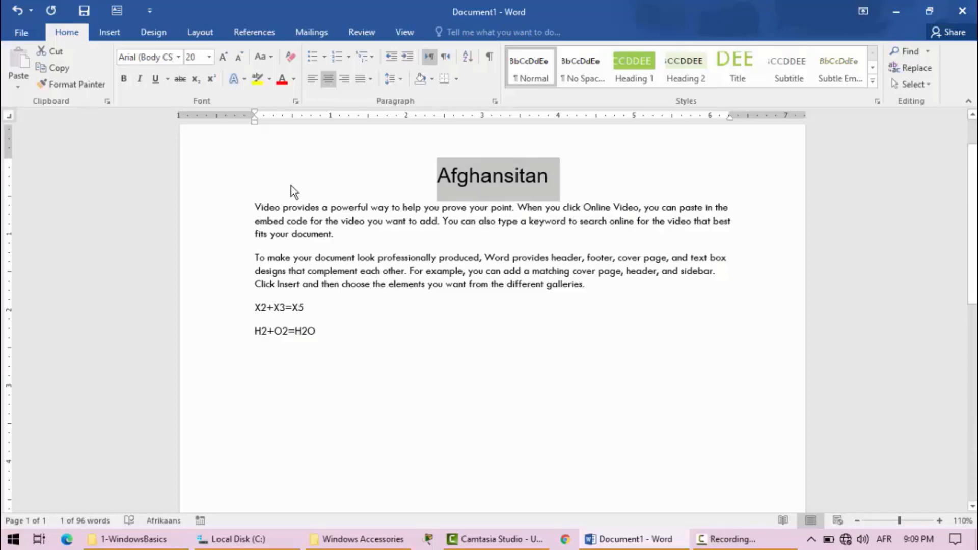
# Step: Underline the heading and change the underline style to a wavy line
pyautogui.click(154, 79)
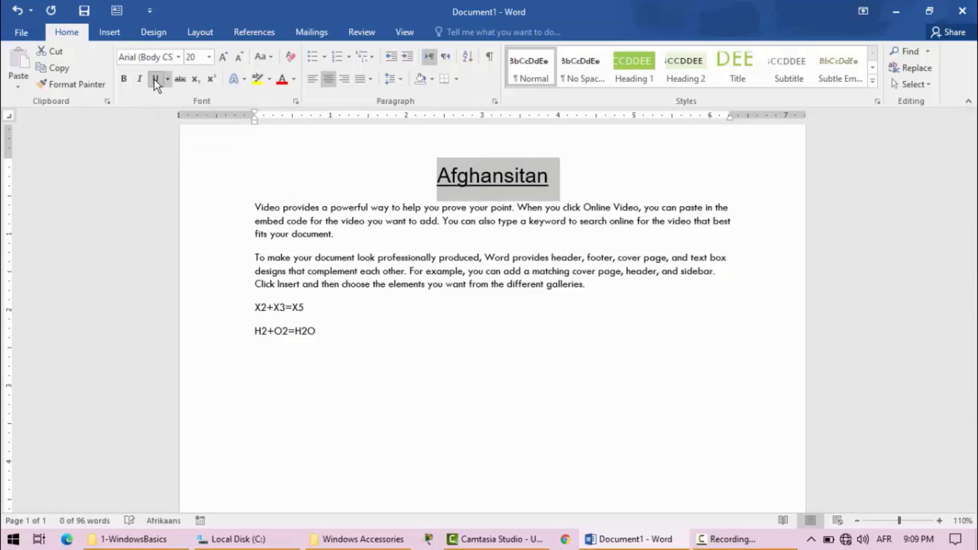
pyautogui.click(499, 210)
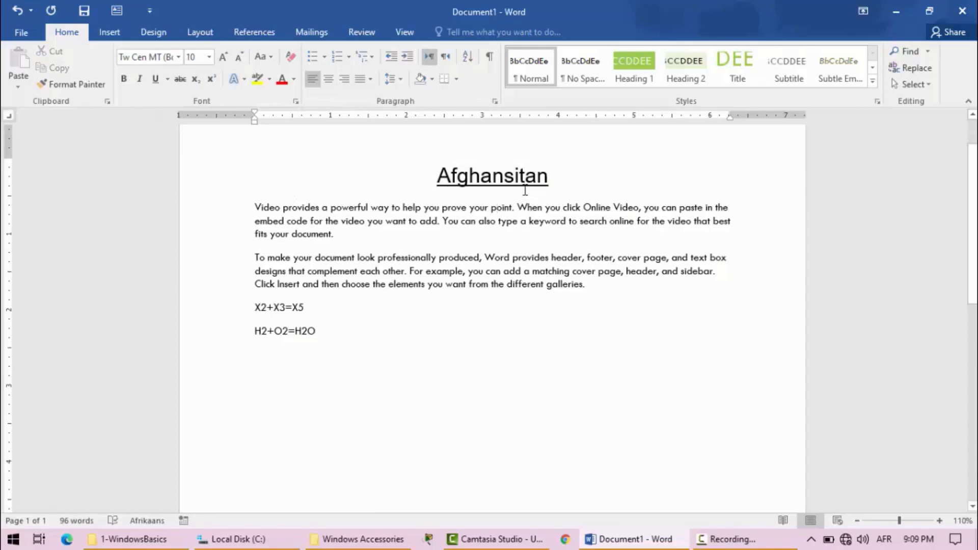
pyautogui.tripleClick(491, 177)
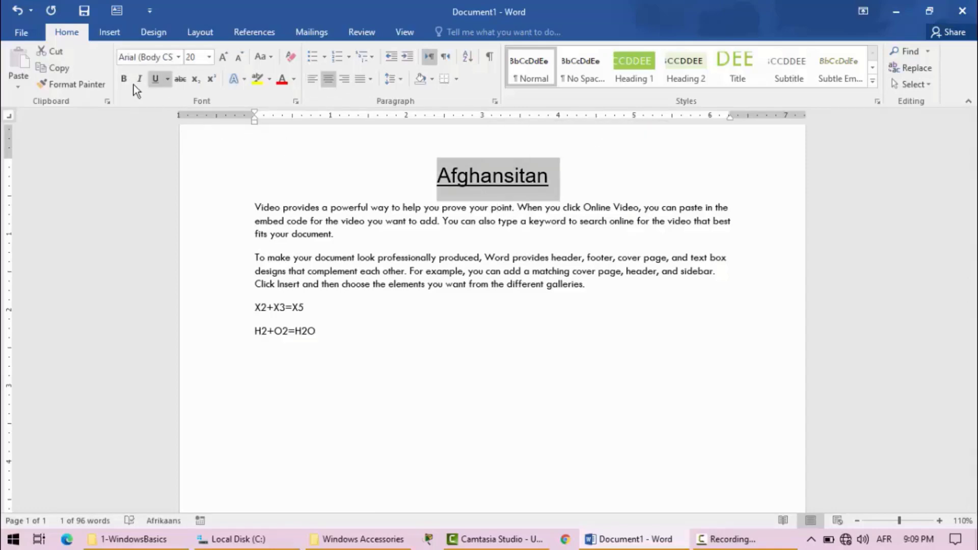
pyautogui.click(167, 80)
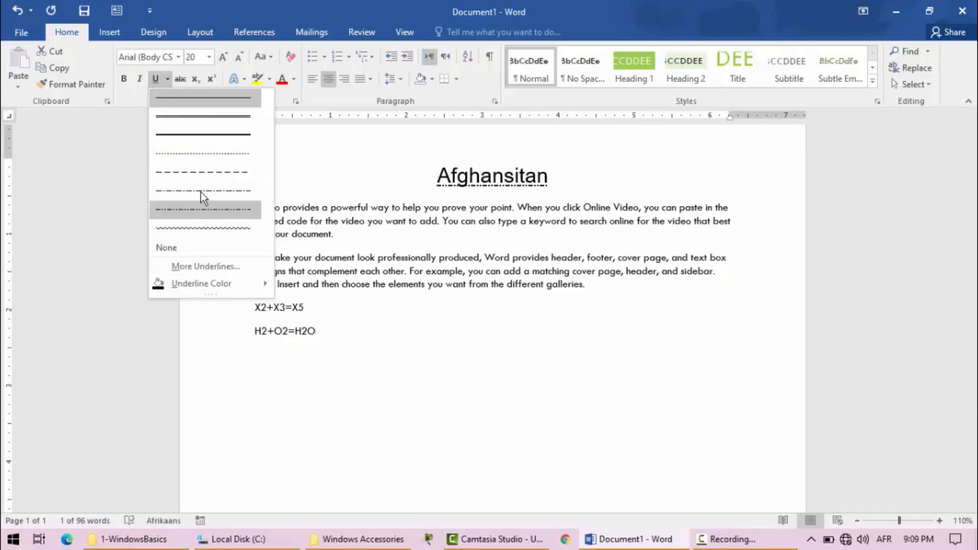
pyautogui.click(207, 228)
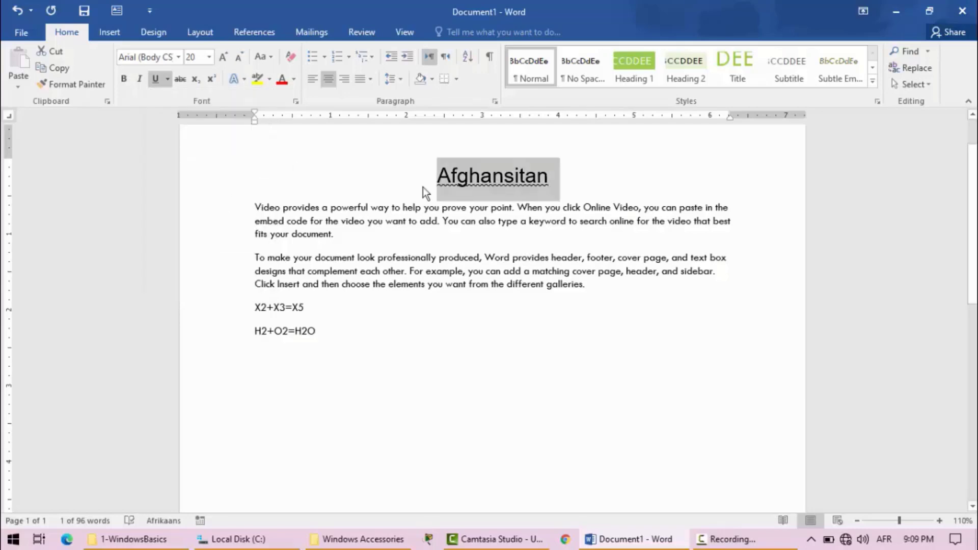
# Step: Set the colour of the heading's wavy underline to the standard red
pyautogui.click(167, 79)
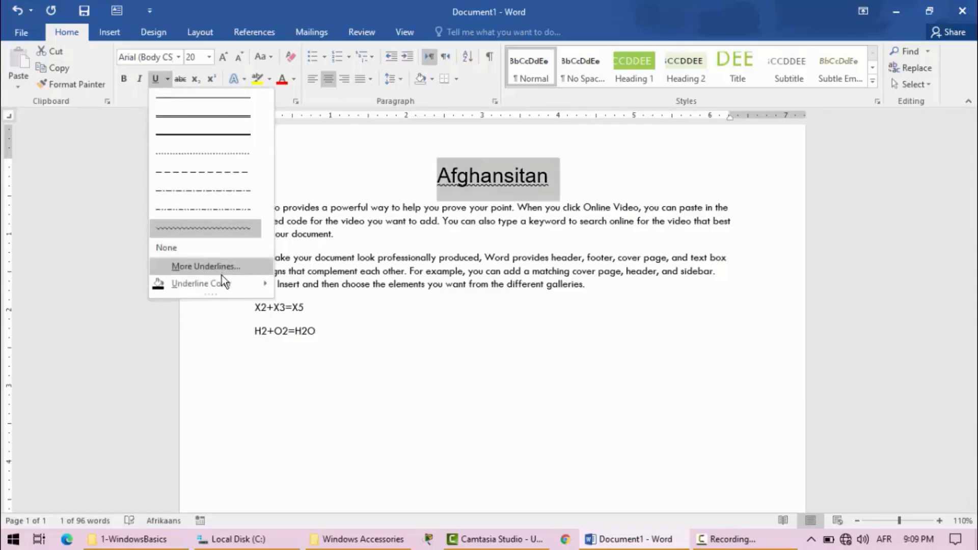
pyautogui.moveTo(222, 280)
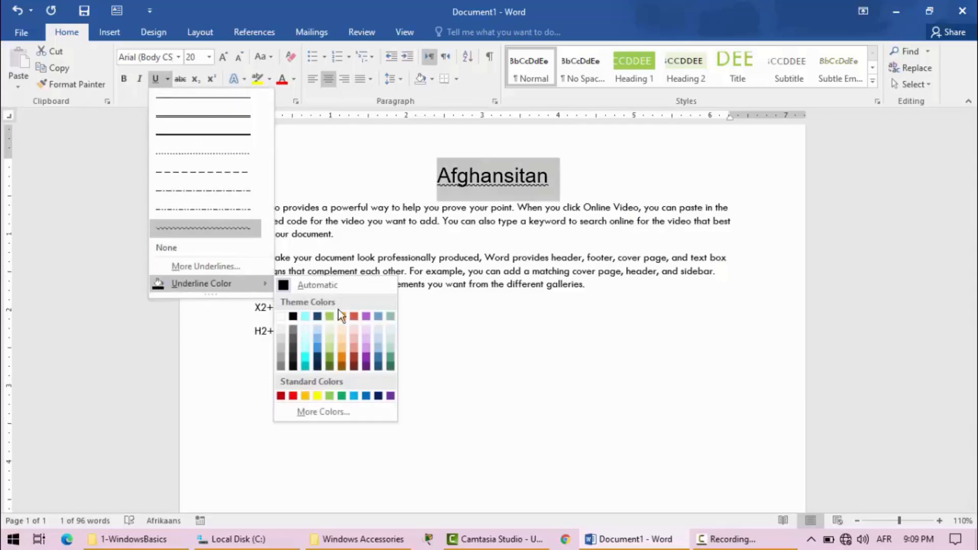
pyautogui.click(293, 396)
pyautogui.click(502, 223)
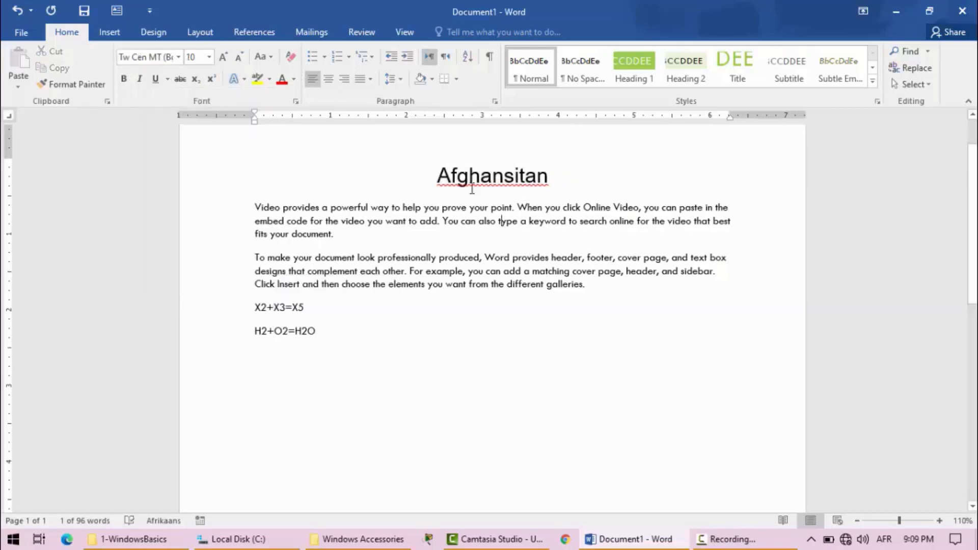
# Step: Remove the underline from the heading and deselect it
pyautogui.tripleClick(490, 182)
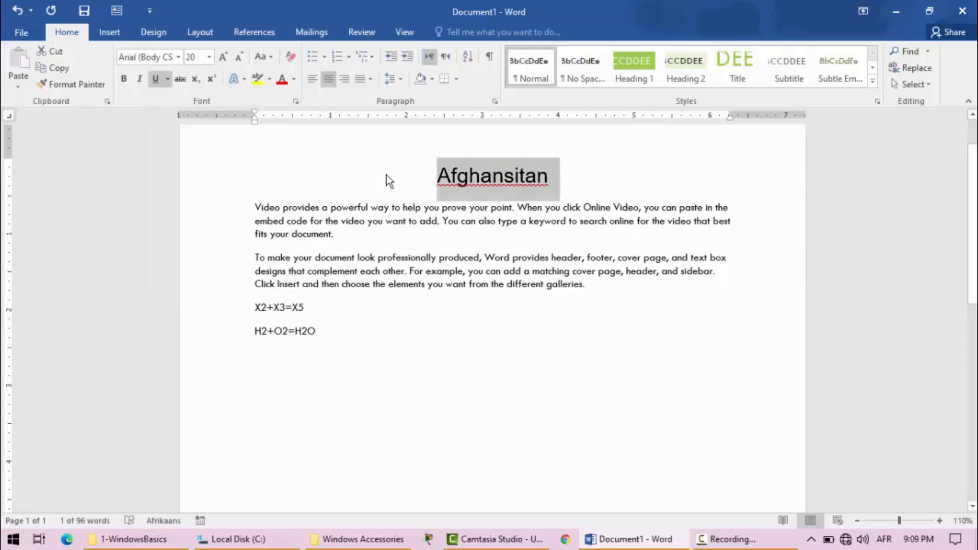
pyautogui.click(156, 80)
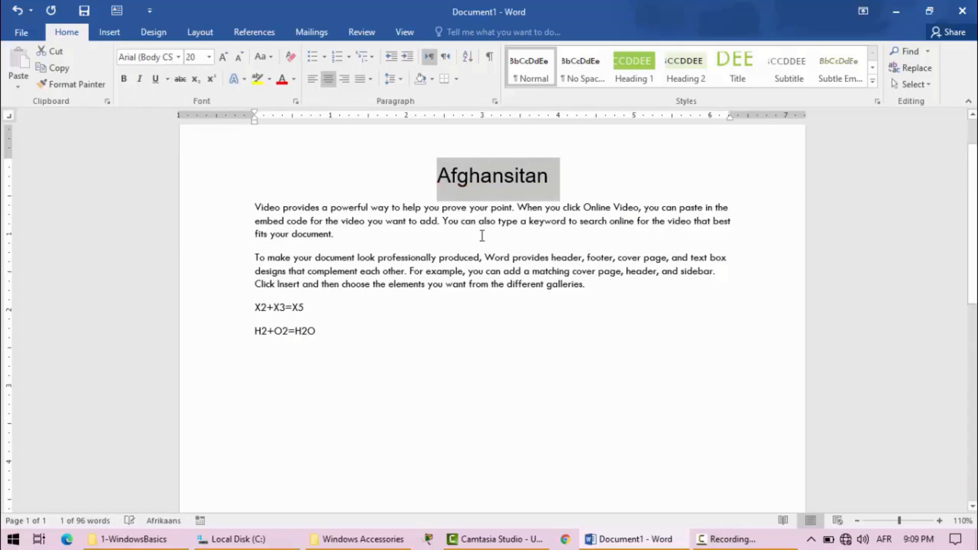
pyautogui.click(445, 221)
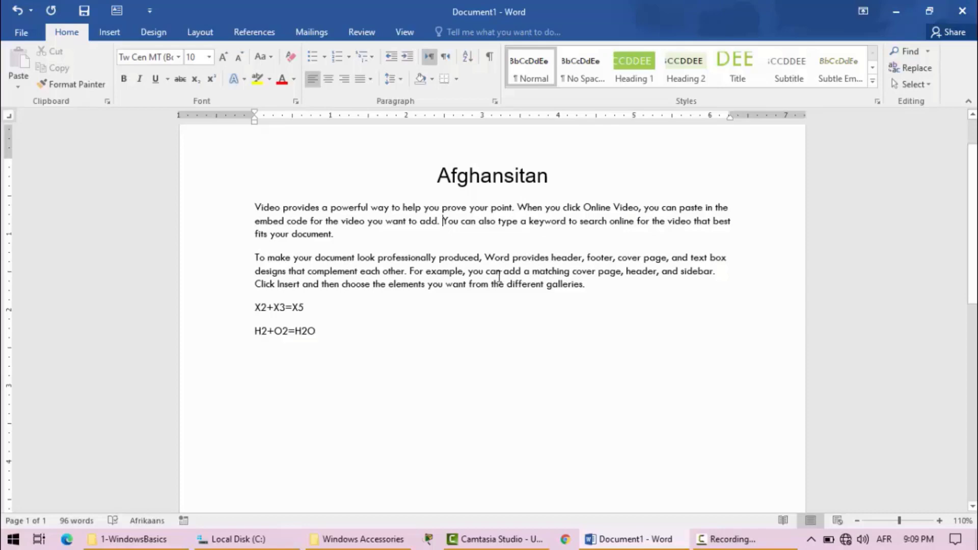
# Step: Apply strikethrough to the phrase "you can add a matching cover page" in the second paragraph
pyautogui.moveTo(467, 271); pyautogui.dragTo(619, 274)
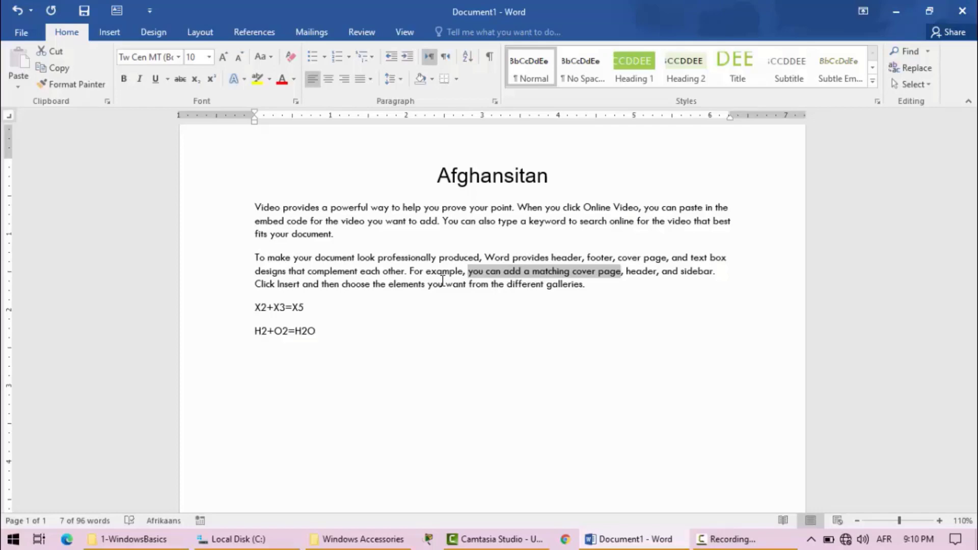
pyautogui.click(179, 81)
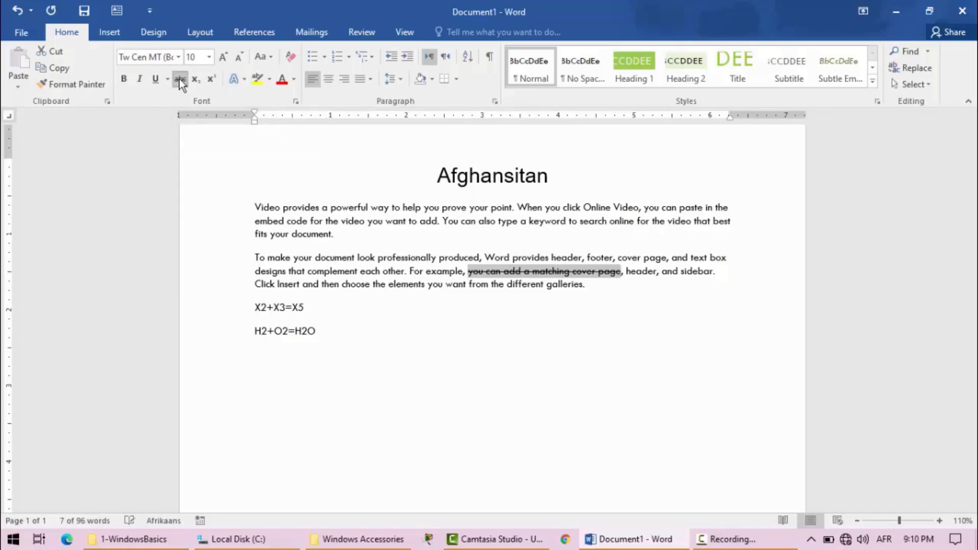
pyautogui.click(439, 283)
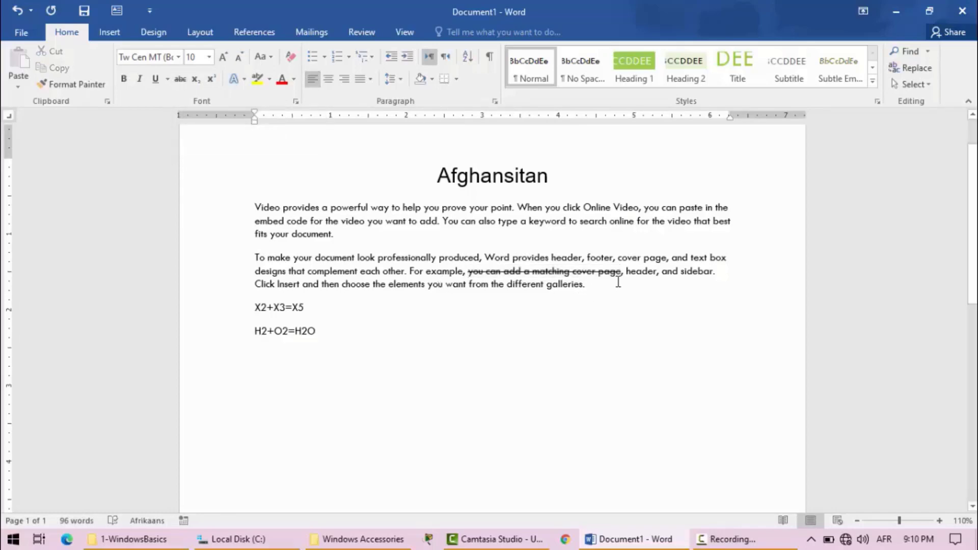
# Step: Remove the strikethrough from the cover page phrase in the second paragraph
pyautogui.moveTo(623, 277); pyautogui.dragTo(472, 268)
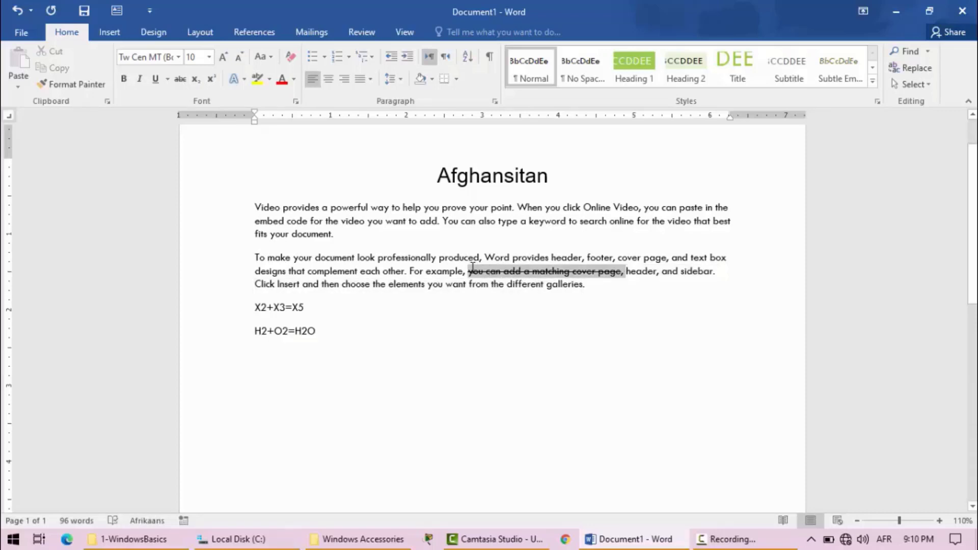
pyautogui.click(179, 81)
pyautogui.doubleClick(404, 250)
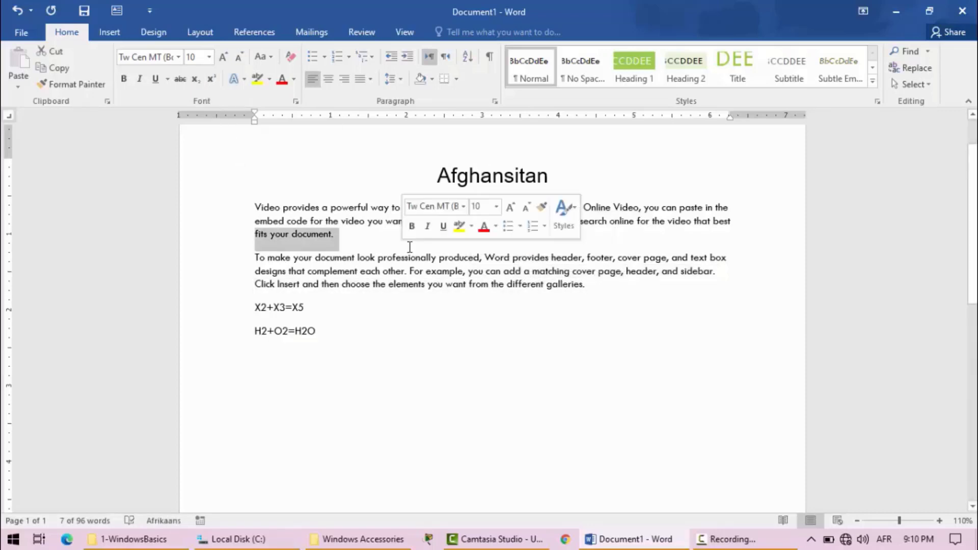
pyautogui.click(522, 273)
pyautogui.click(461, 272)
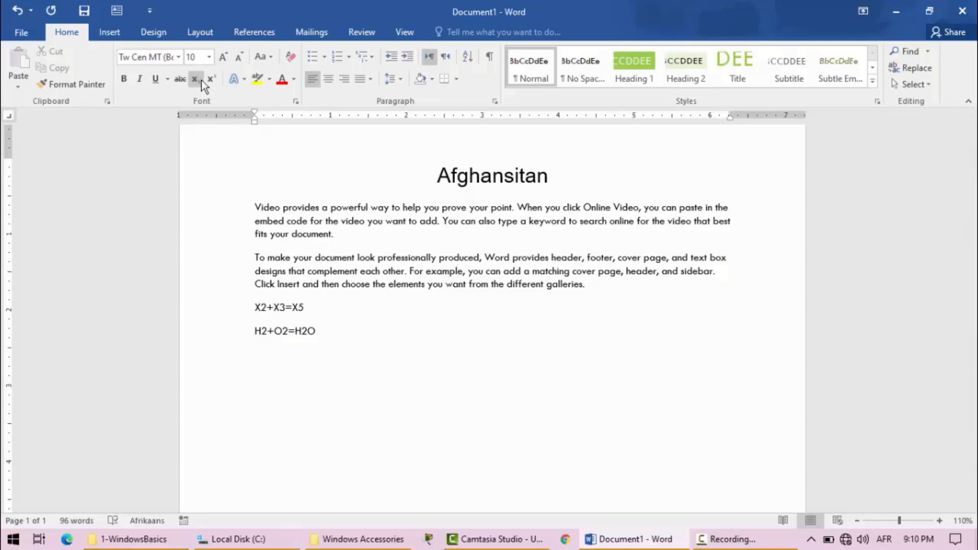
# Step: Enlarge the two equation lines X2+X3=X5 and H2+O2=H2O to font size 22 and centre them
pyautogui.moveTo(302, 322); pyautogui.dragTo(243, 309)
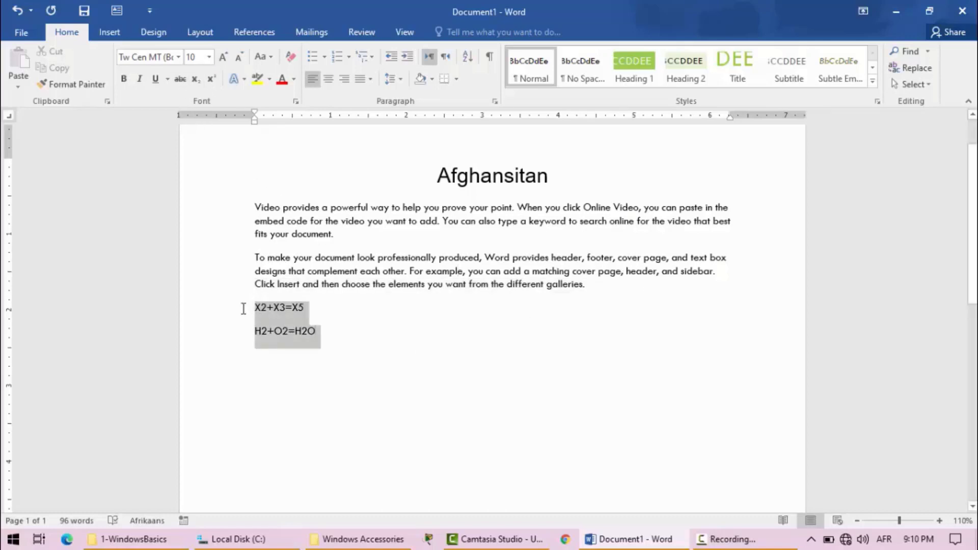
pyautogui.click(224, 61)
pyautogui.click(225, 61)
pyautogui.click(224, 61)
pyautogui.click(224, 61)
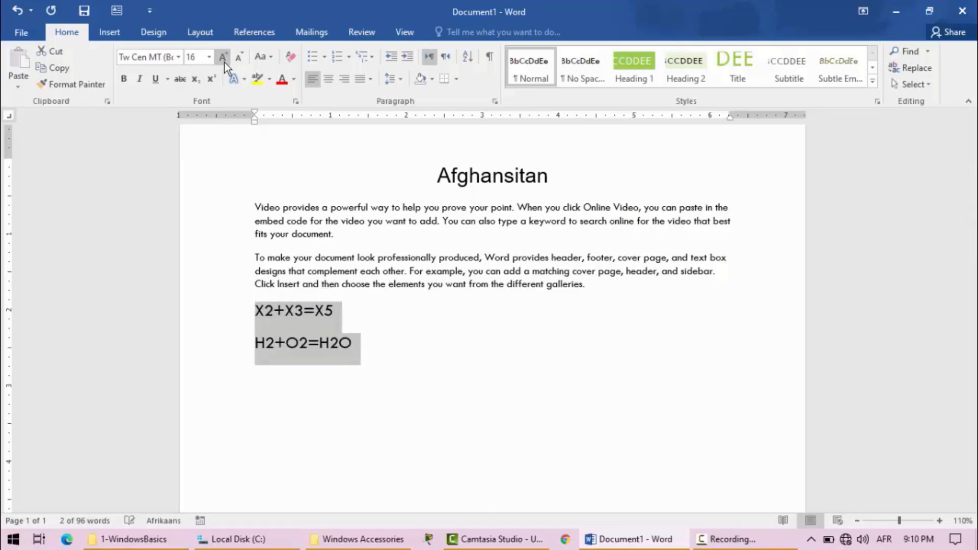
pyautogui.click(224, 61)
pyautogui.click(333, 77)
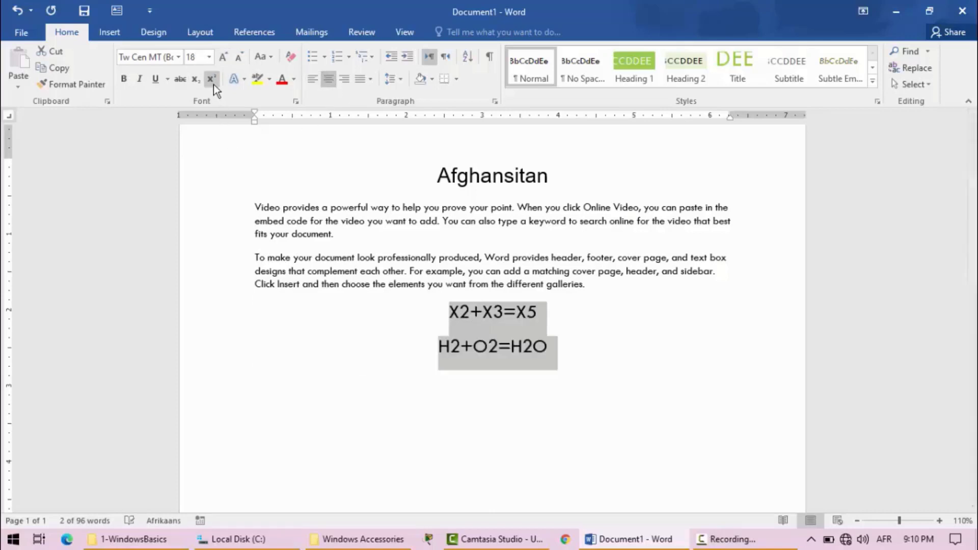
pyautogui.click(227, 65)
pyautogui.click(227, 65)
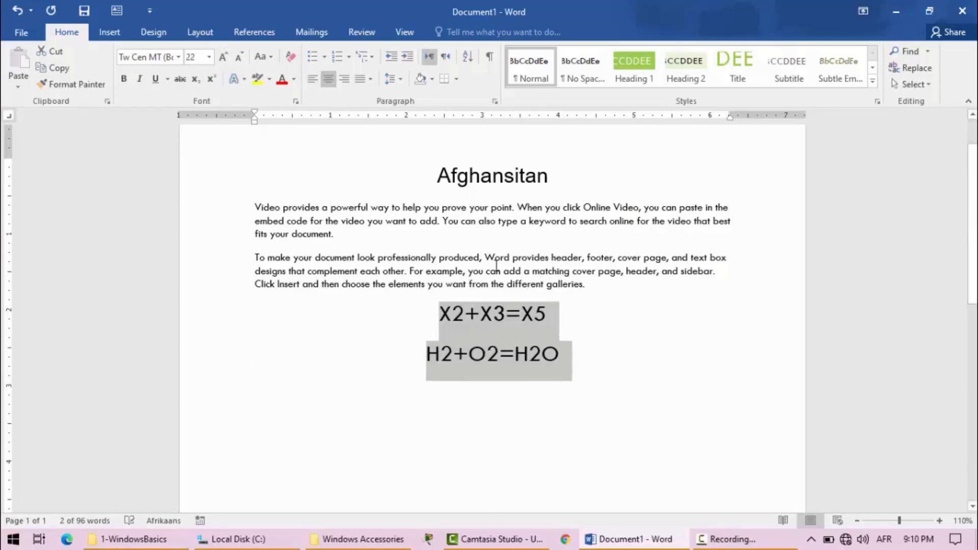
# Step: Format the exponents 2, 3 and 5 in the X2+X3=X5 line as superscript
pyautogui.click(482, 283)
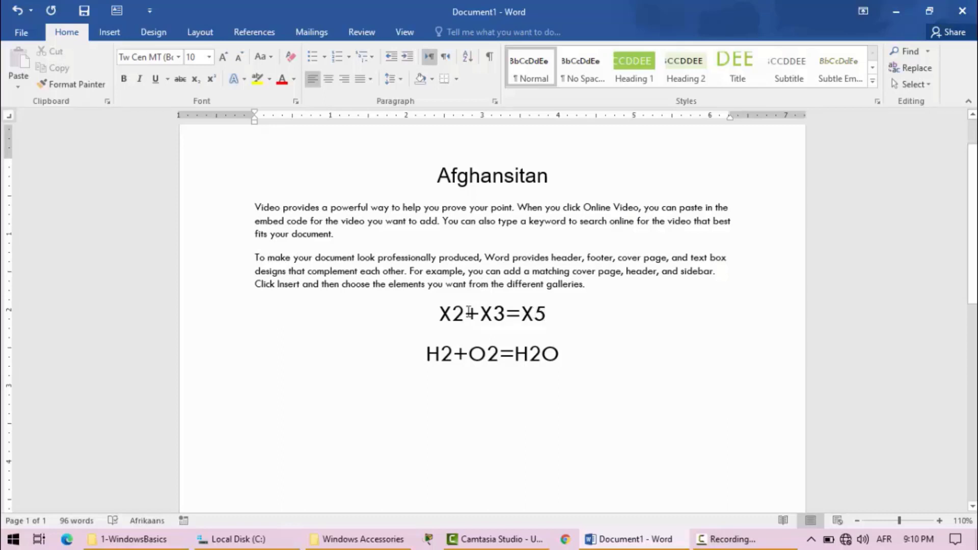
pyautogui.moveTo(451, 313); pyautogui.dragTo(464, 319)
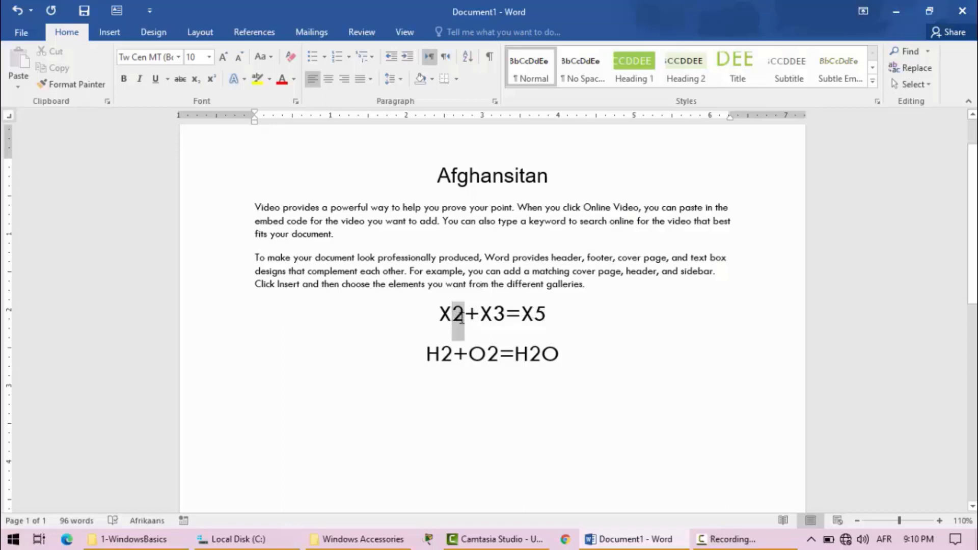
pyautogui.click(211, 84)
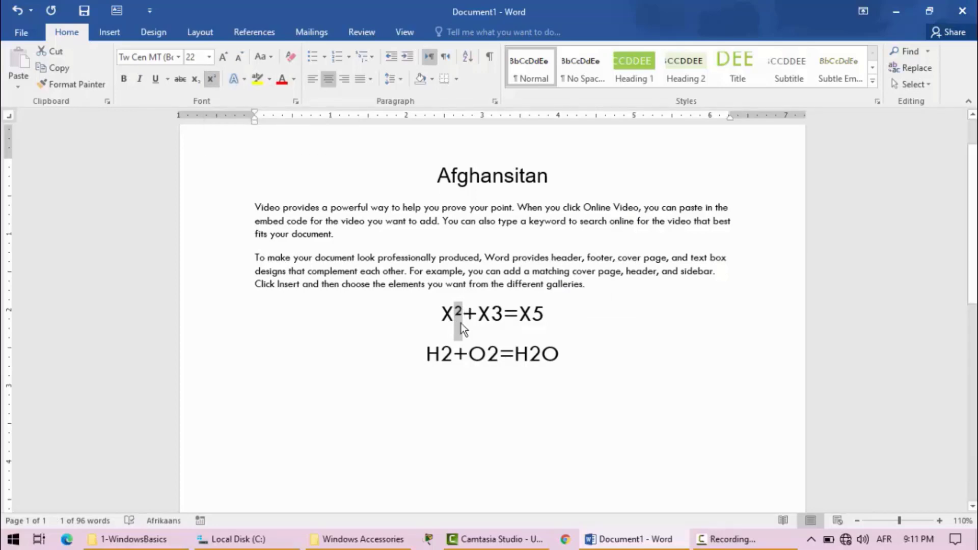
pyautogui.moveTo(490, 320); pyautogui.dragTo(504, 320)
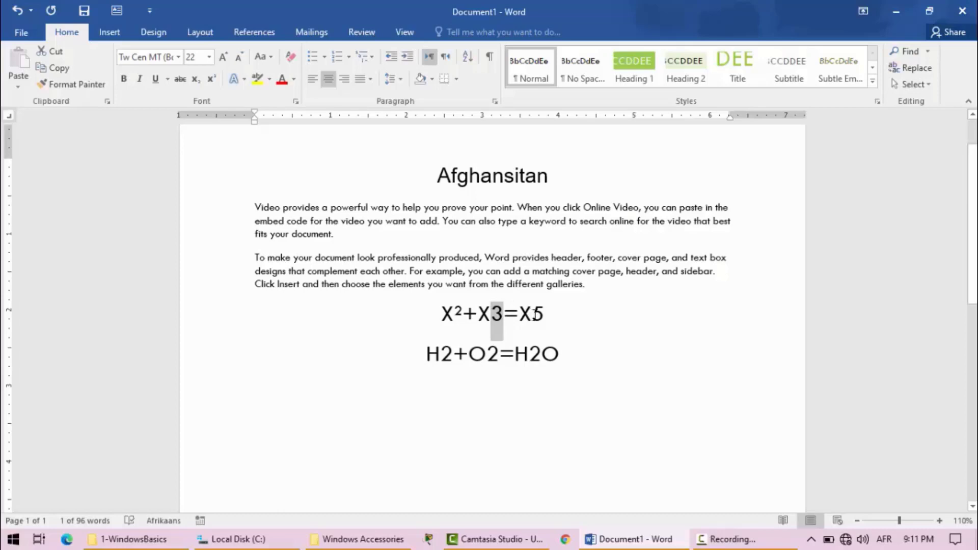
pyautogui.moveTo(531, 313); pyautogui.dragTo(541, 317)
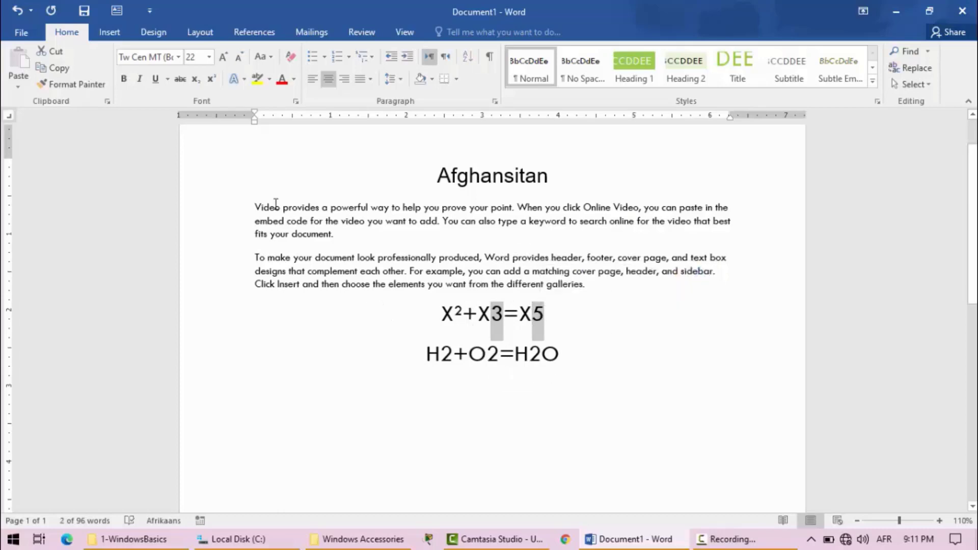
pyautogui.click(209, 80)
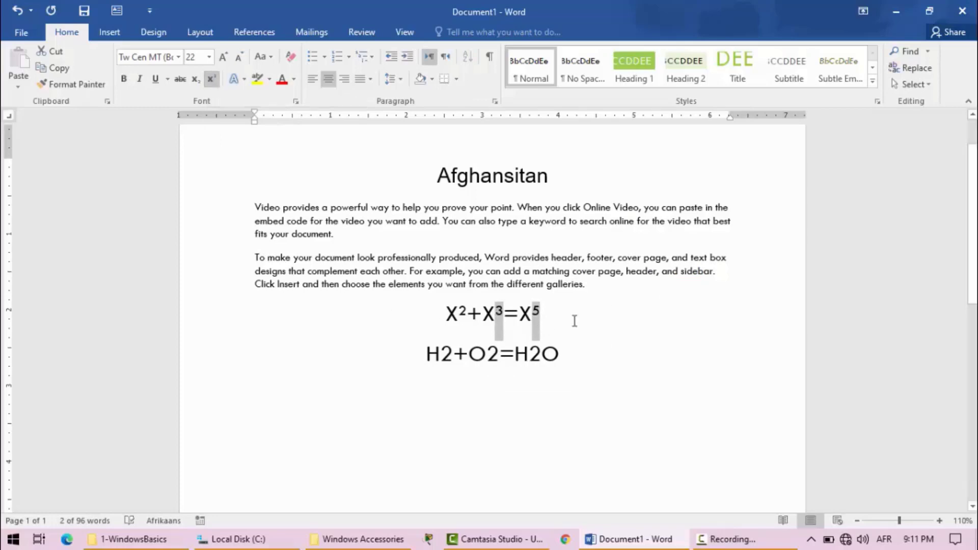
pyautogui.click(558, 313)
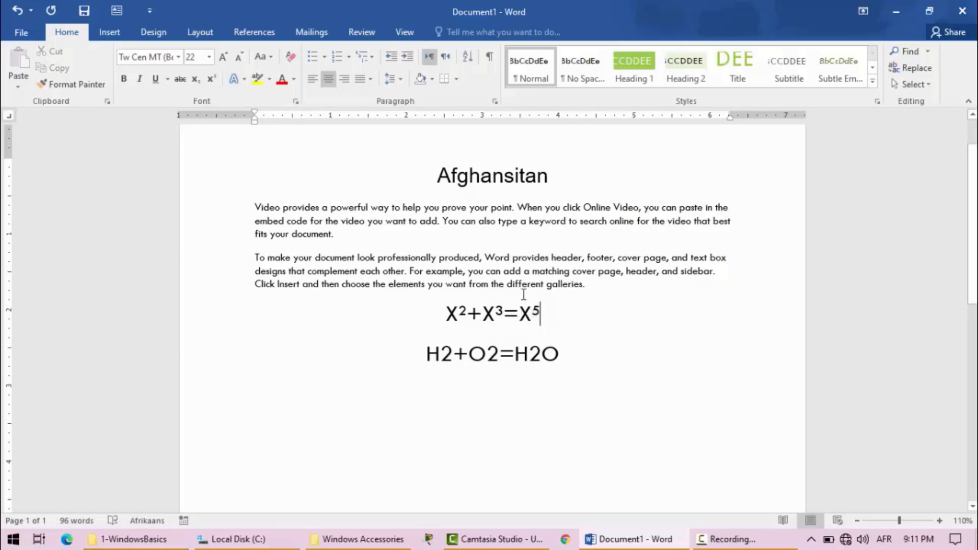
# Step: Enlarge the three superscript exponents in the X equation to font size 28 and deselect them
pyautogui.moveTo(458, 313); pyautogui.dragTo(539, 314)
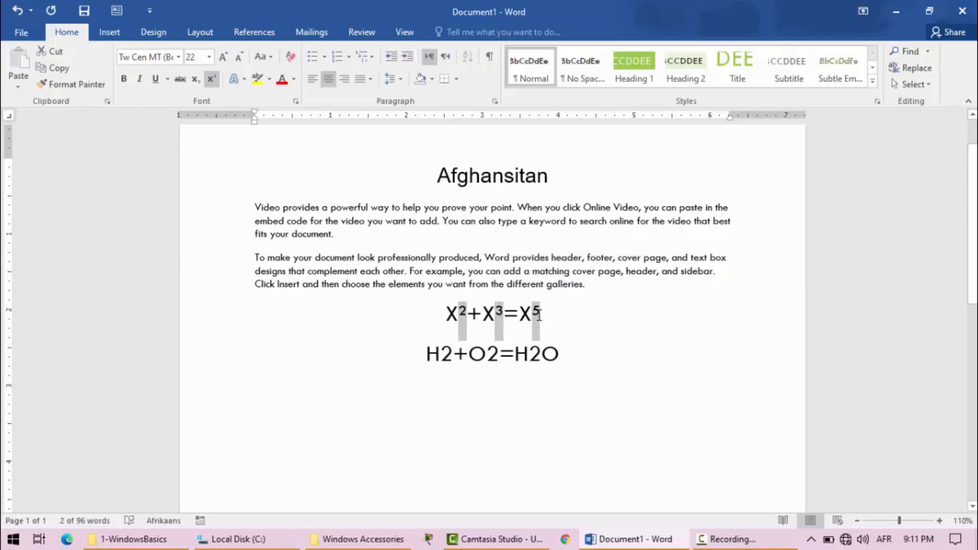
pyautogui.click(228, 63)
pyautogui.click(229, 63)
pyautogui.click(228, 63)
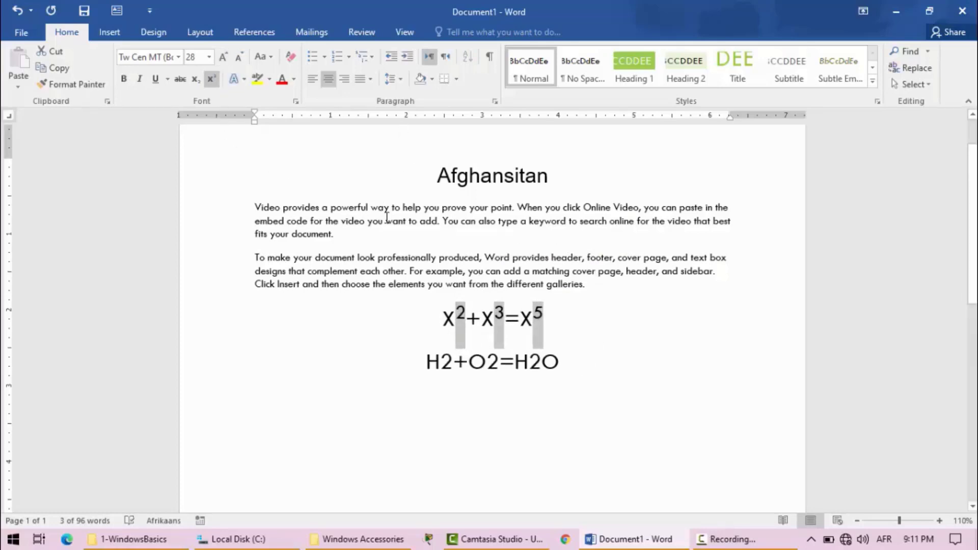
pyautogui.click(569, 283)
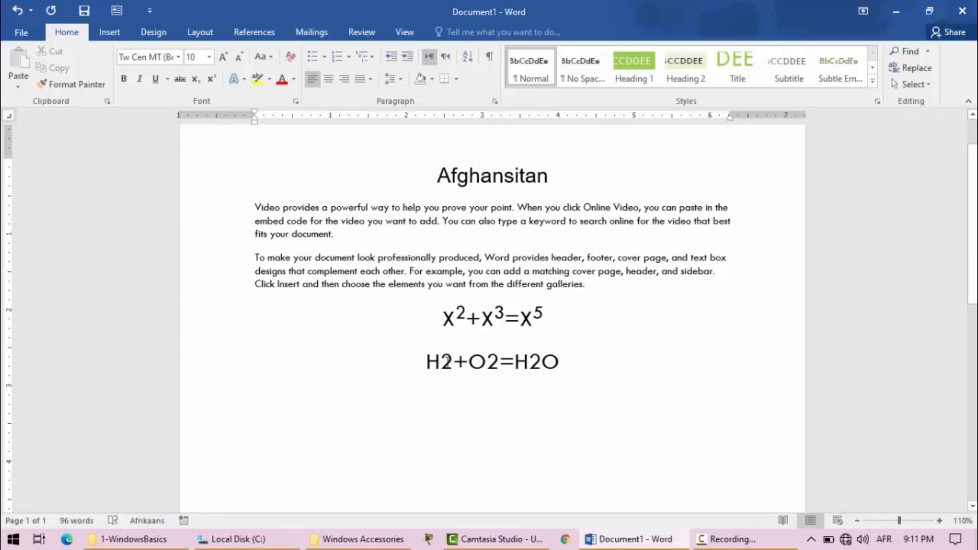
# Step: Format all three 2s in the H2+O2=H2O line as subscript
pyautogui.moveTo(441, 360); pyautogui.dragTo(454, 362)
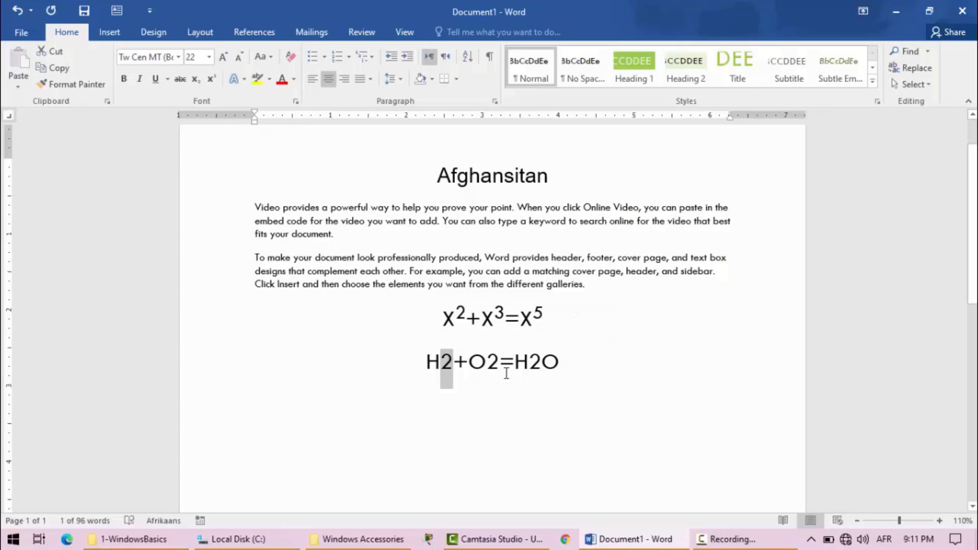
pyautogui.moveTo(487, 360); pyautogui.dragTo(541, 362)
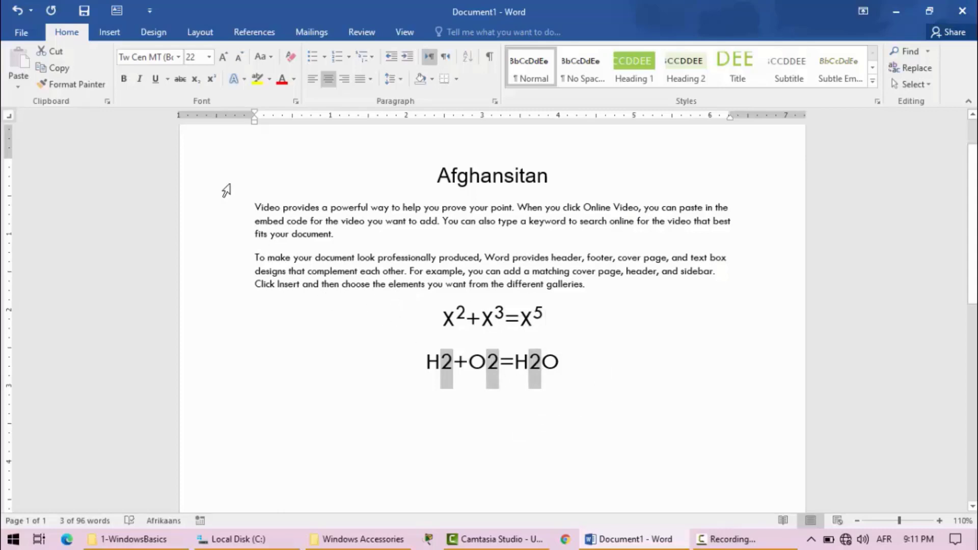
pyautogui.click(195, 80)
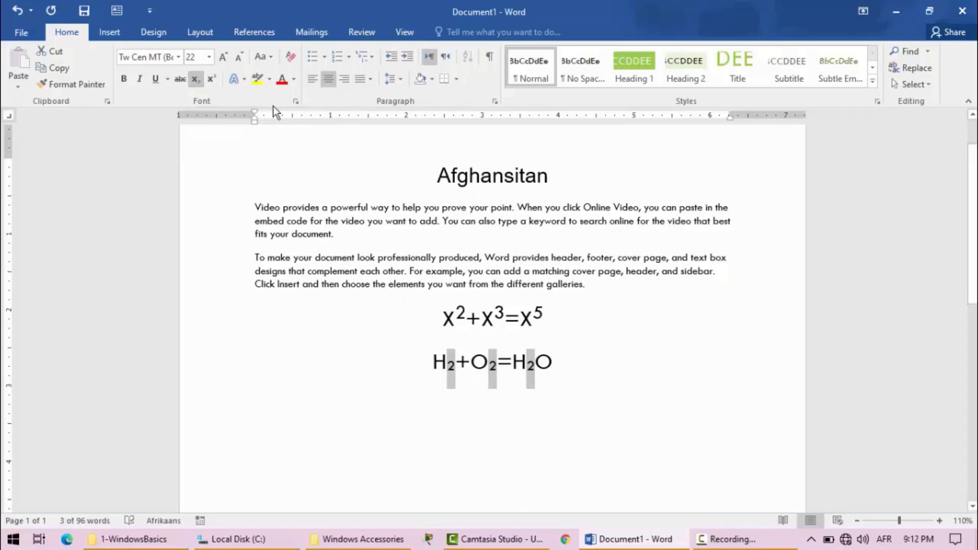
# Step: Enlarge the three subscript 2s in the H2+O2=H2O line to font size 48, reduce them by one size increment and deselect them
pyautogui.click(223, 60)
pyautogui.click(222, 60)
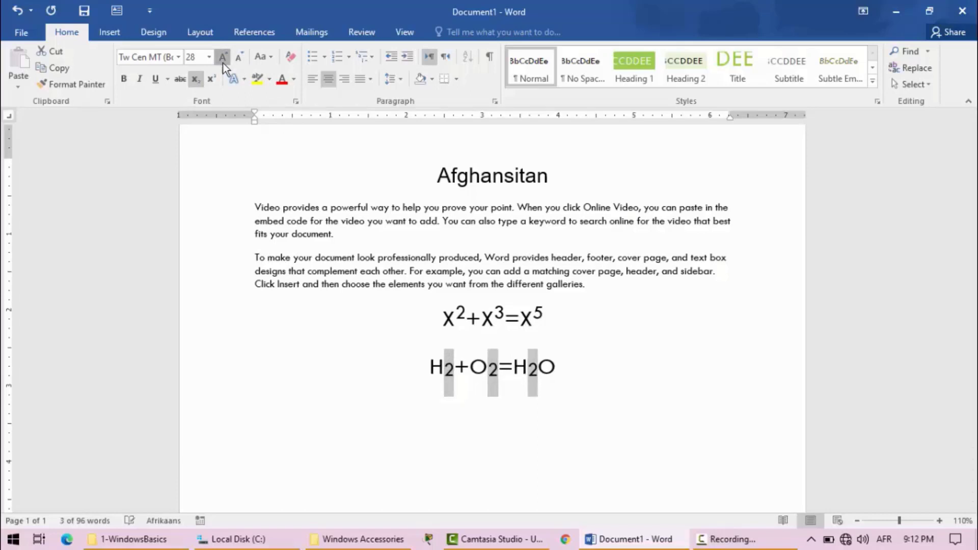
pyautogui.click(223, 60)
pyautogui.click(223, 60)
pyautogui.click(223, 60)
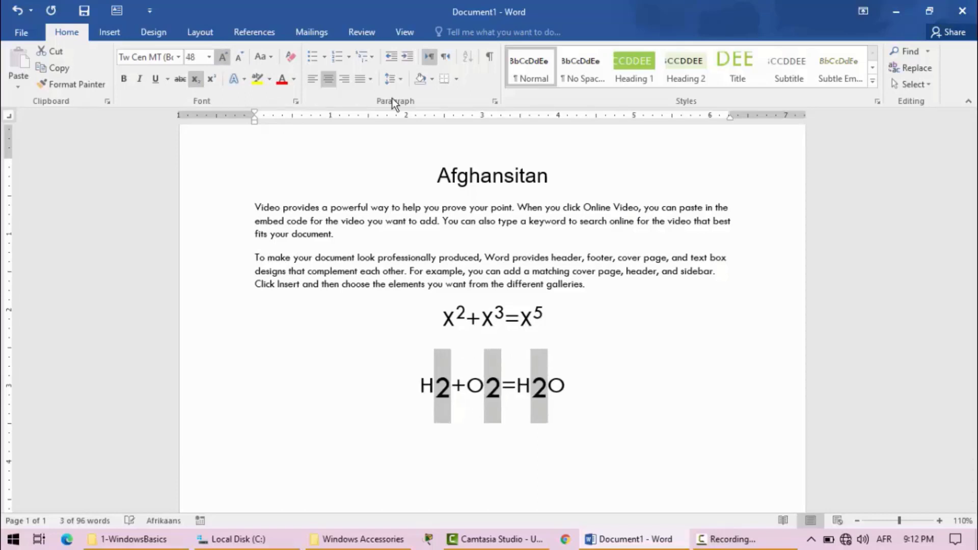
pyautogui.click(238, 58)
pyautogui.click(231, 240)
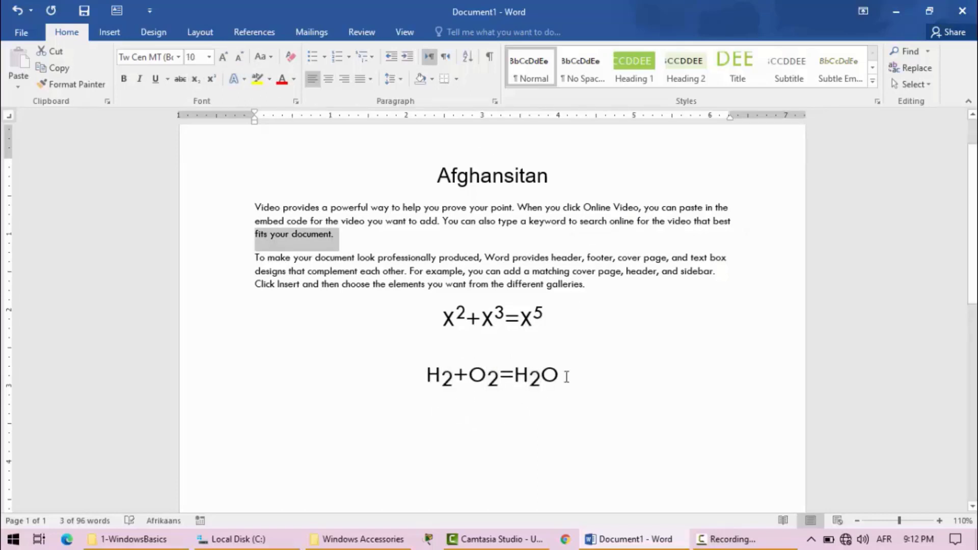
pyautogui.click(583, 274)
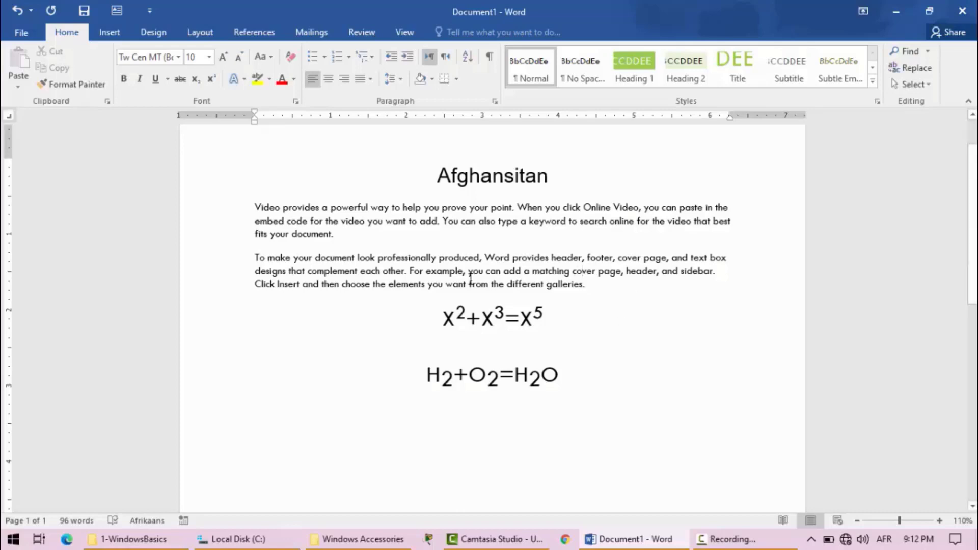
# Step: Change the heading's font color to standard red and deselect it
pyautogui.doubleClick(489, 174)
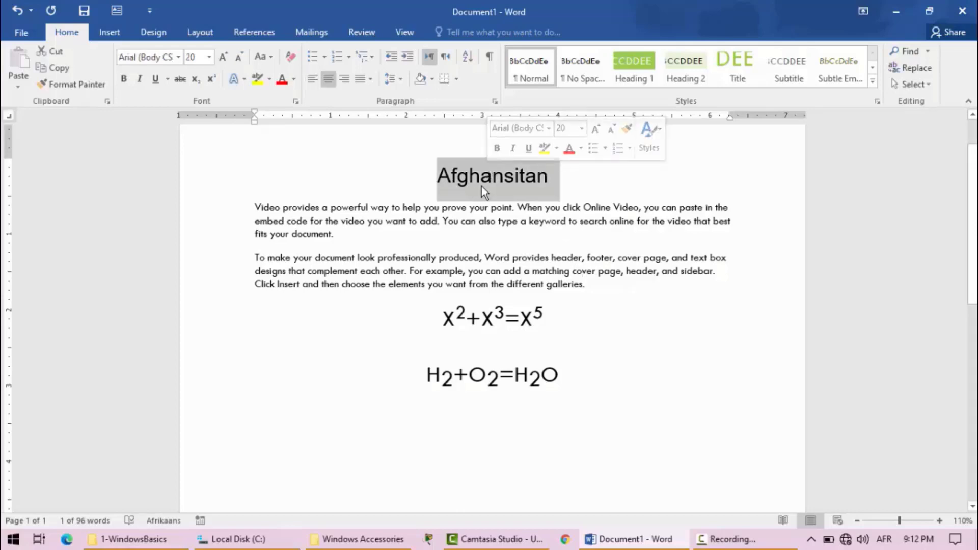
pyautogui.click(294, 81)
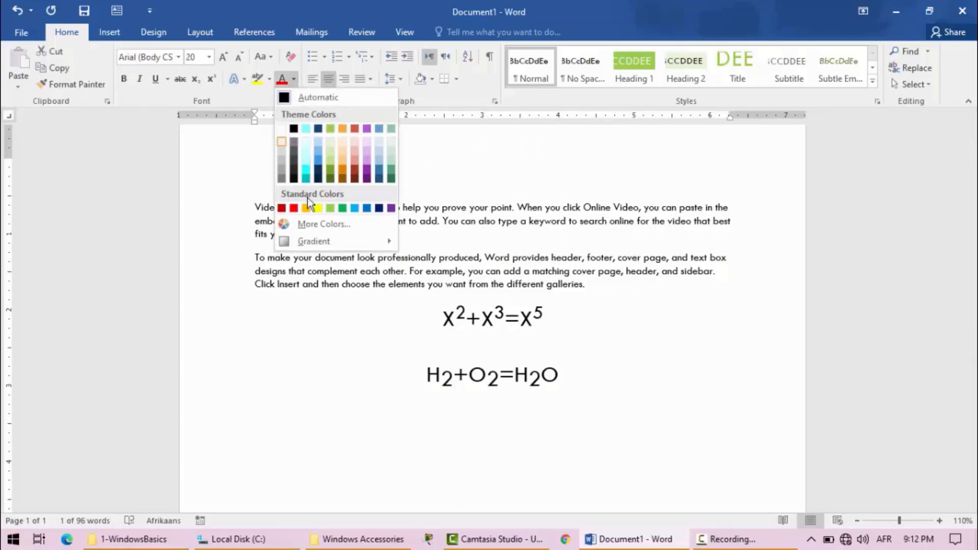
pyautogui.click(294, 208)
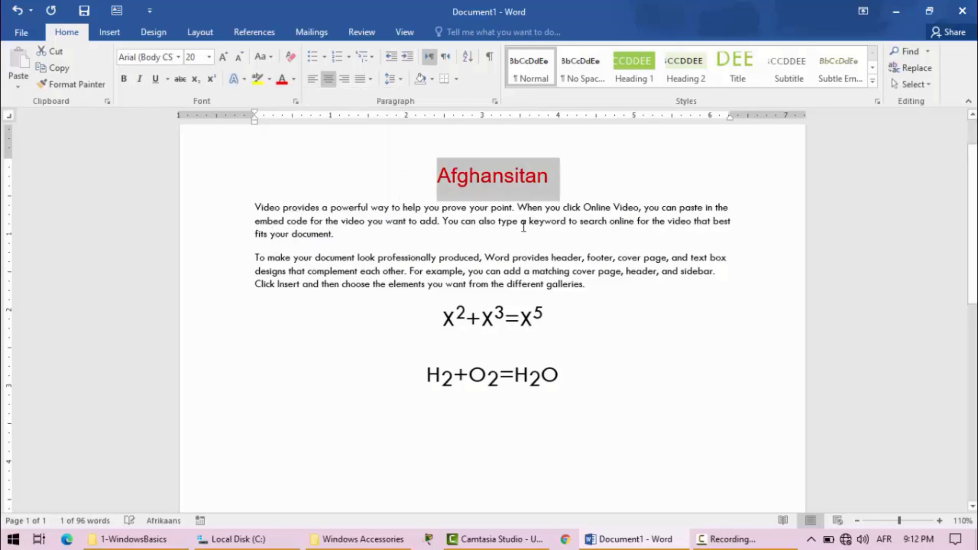
pyautogui.click(480, 222)
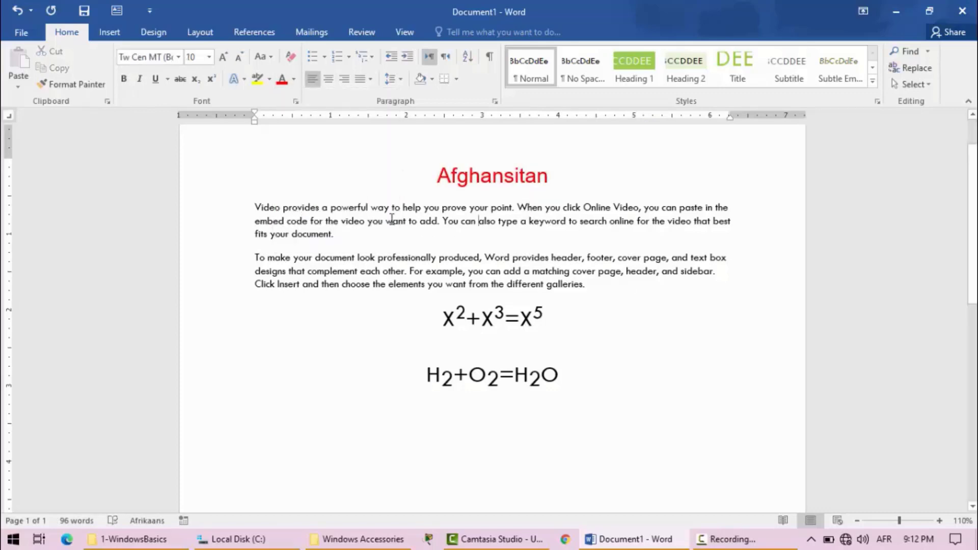
# Step: Highlight the superscripts 2, 3 and 5 in the X equation in red
pyautogui.click(271, 80)
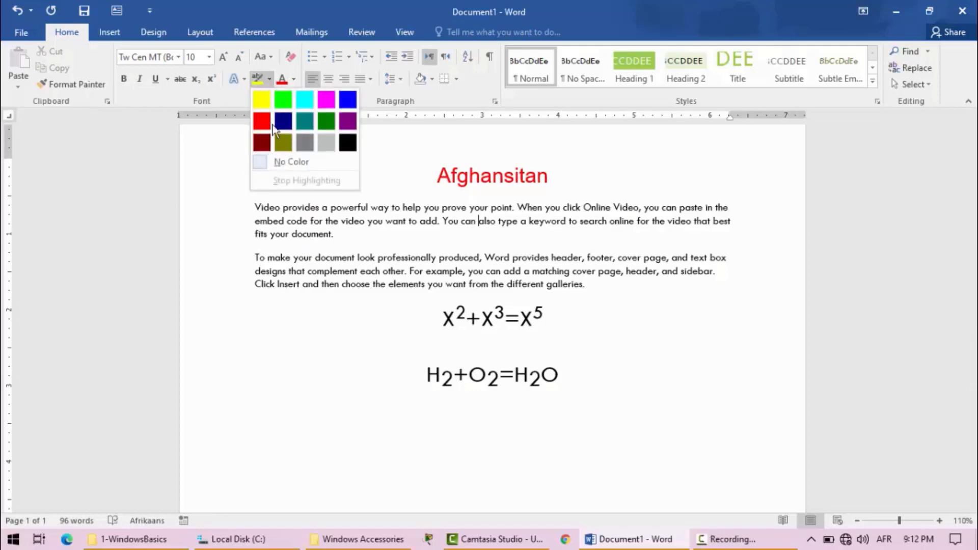
pyautogui.click(405, 222)
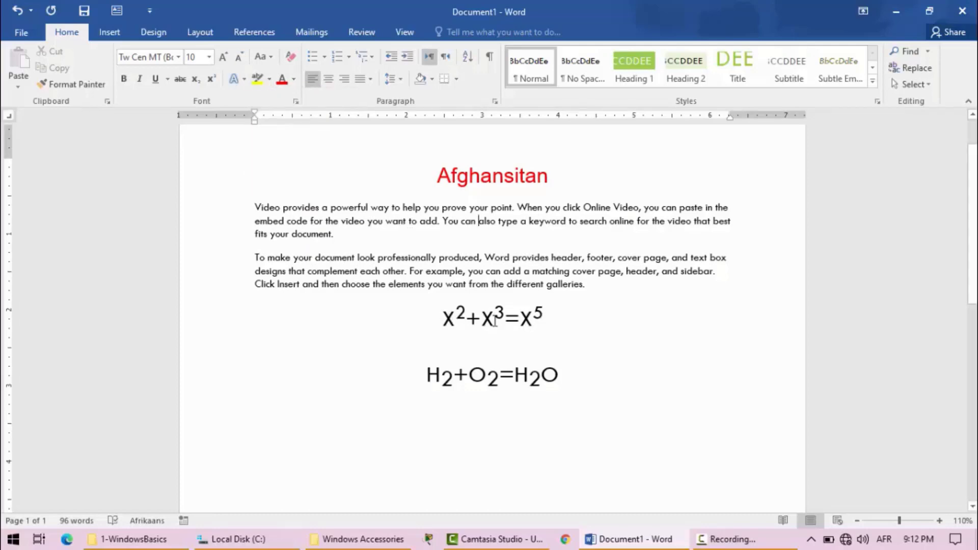
pyautogui.click(269, 79)
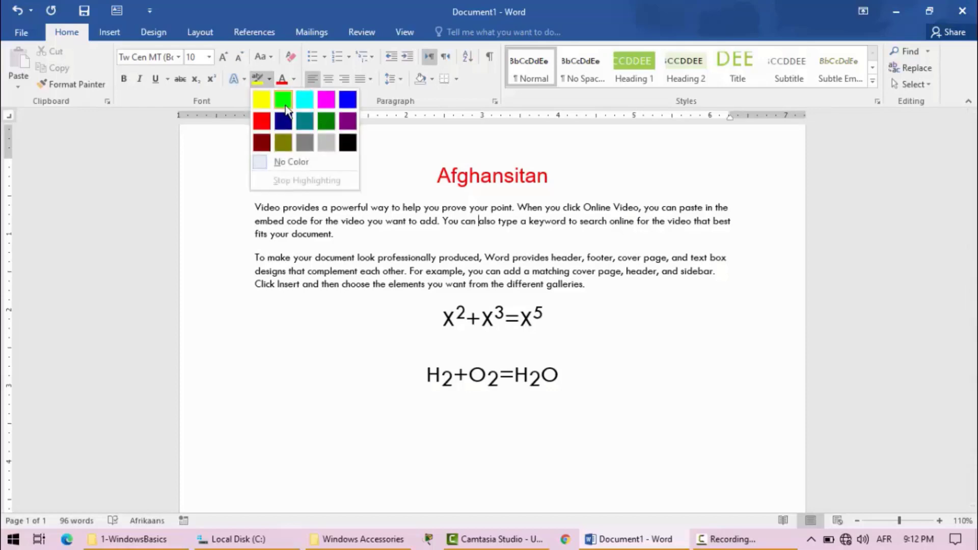
pyautogui.click(264, 123)
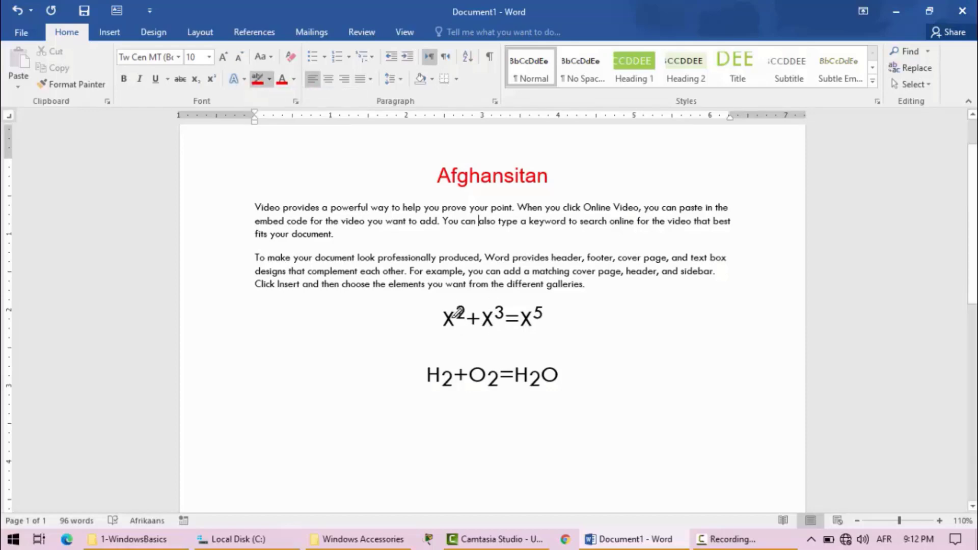
pyautogui.moveTo(457, 312); pyautogui.dragTo(543, 318)
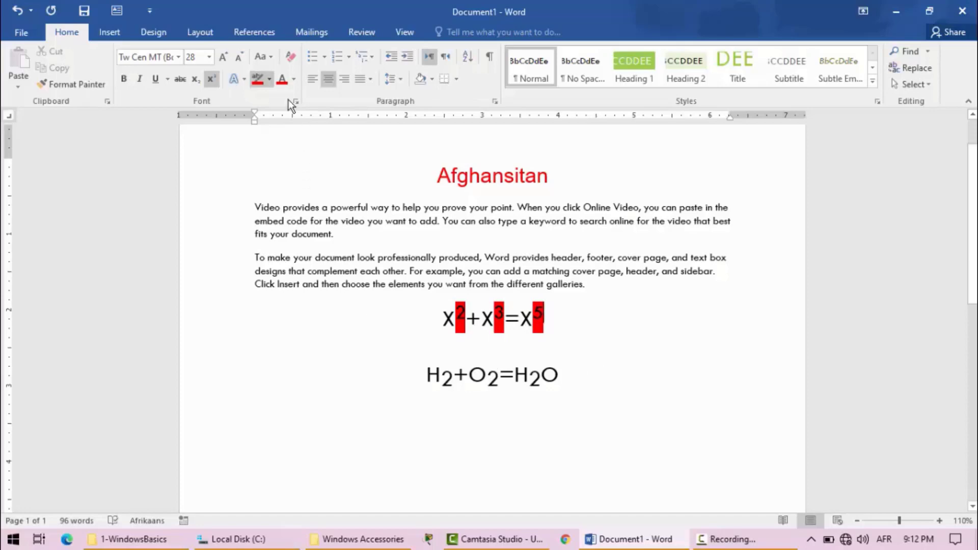
# Step: Highlight the heading and the phrases "add. You can" and "add a matching" in turquoise
pyautogui.click(269, 79)
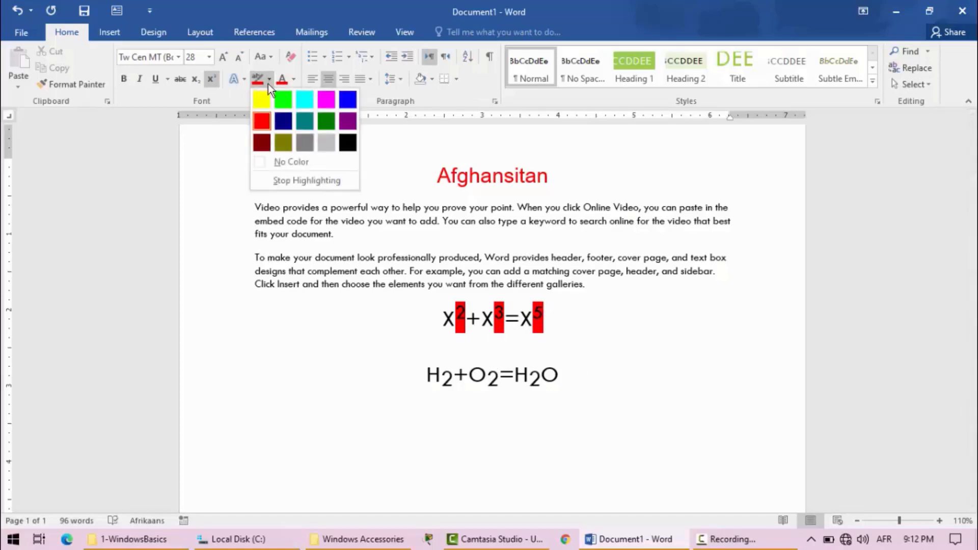
pyautogui.click(304, 102)
pyautogui.moveTo(436, 175); pyautogui.dragTo(554, 185)
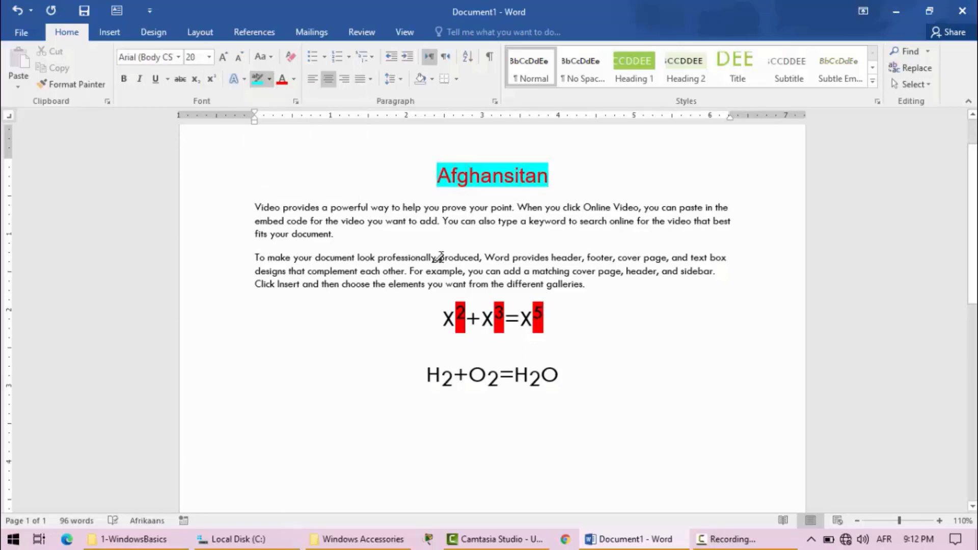
pyautogui.moveTo(419, 221); pyautogui.dragTo(475, 220)
pyautogui.moveTo(506, 271); pyautogui.dragTo(556, 266)
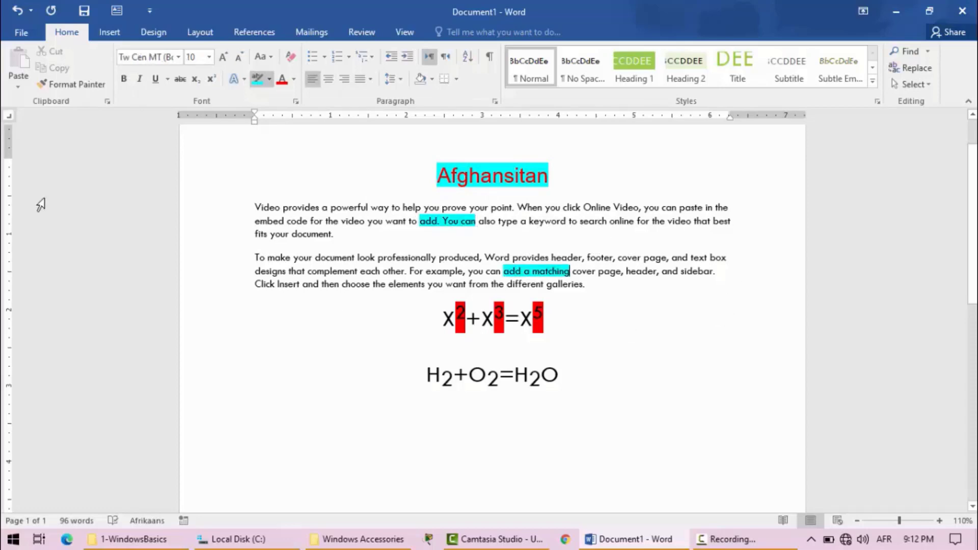
# Step: Undo all turquoise and red highlights on the heading, body phrases and superscripts
pyautogui.click(17, 10)
pyautogui.click(18, 10)
pyautogui.click(18, 11)
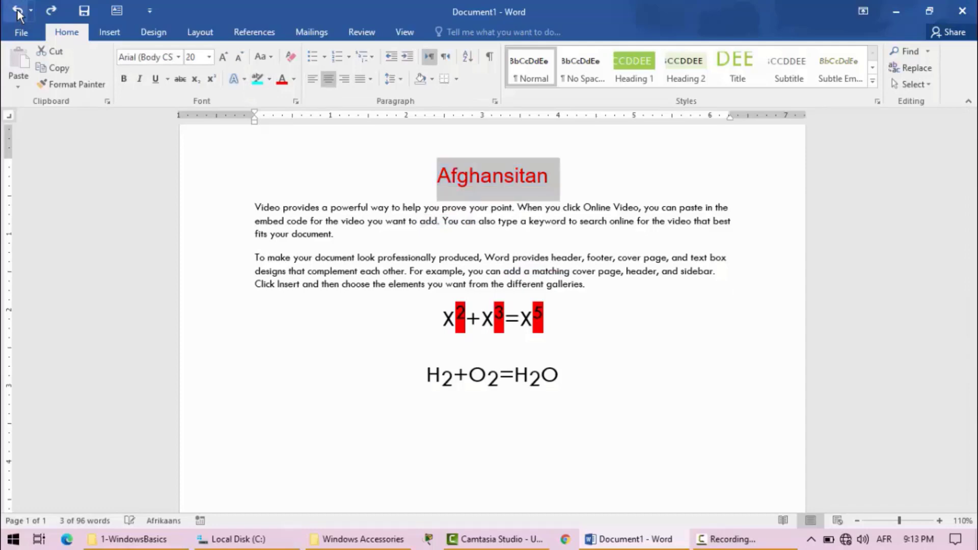
pyautogui.click(18, 10)
pyautogui.click(17, 10)
pyautogui.click(17, 10)
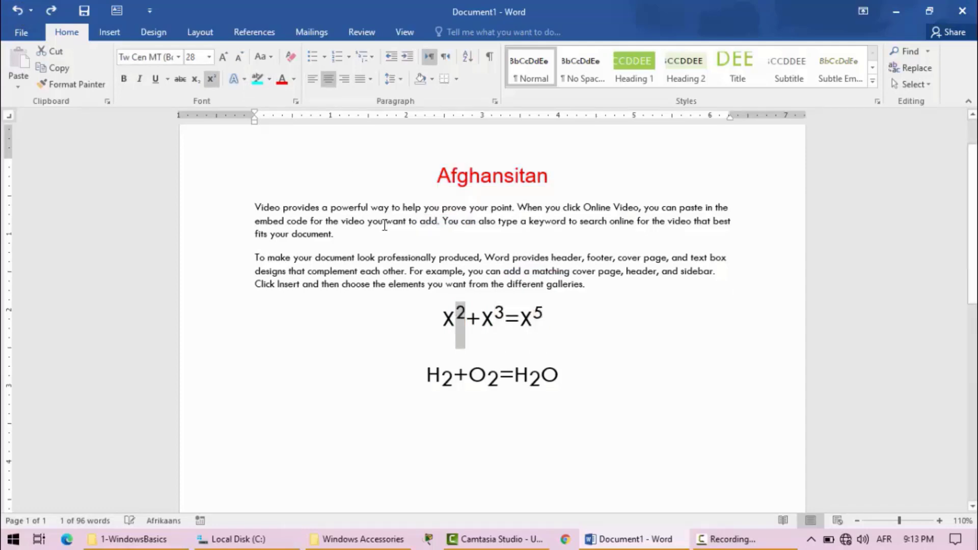
pyautogui.click(418, 214)
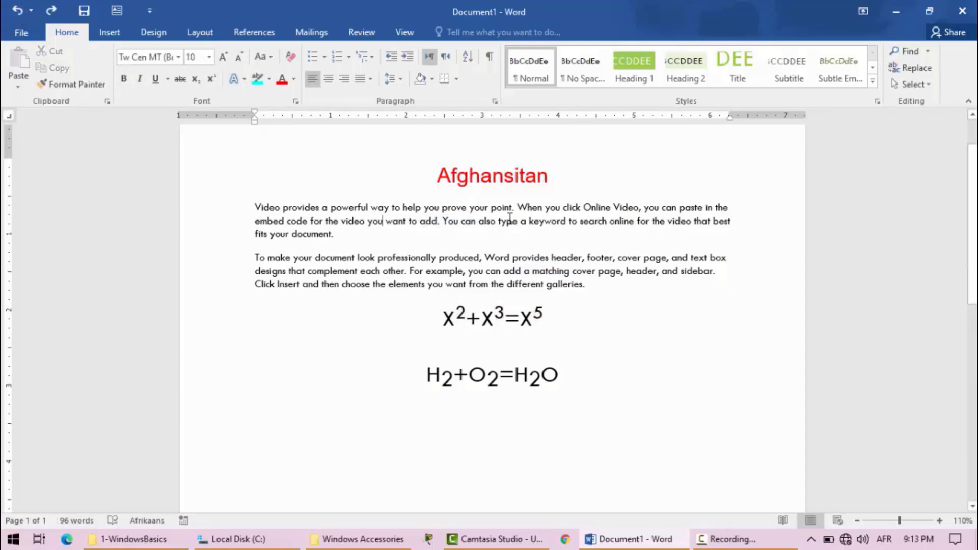
# Step: Highlight the first paragraph in yellow from "for the video you want to add" through "fits your document."
pyautogui.click(269, 79)
pyautogui.click(461, 220)
pyautogui.moveTo(348, 235); pyautogui.dragTo(307, 221)
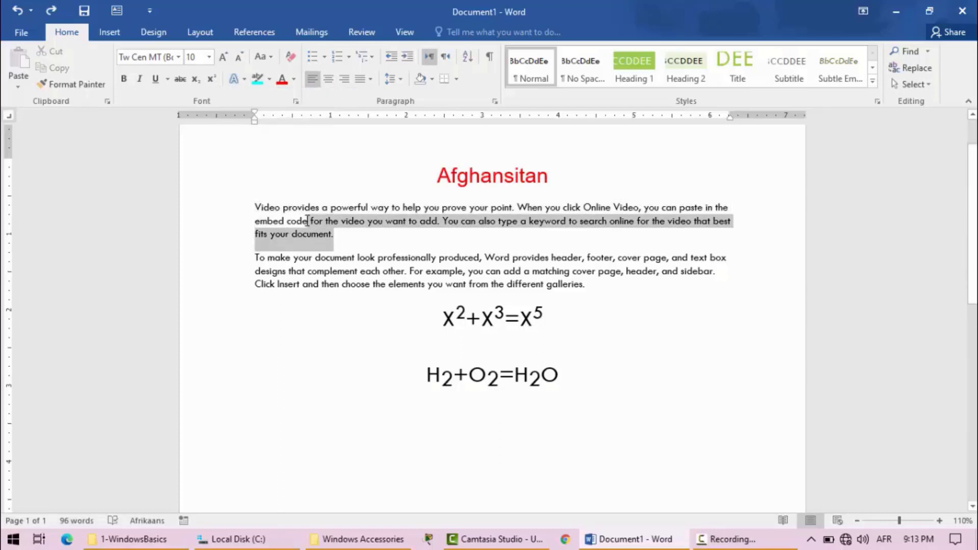
pyautogui.click(269, 78)
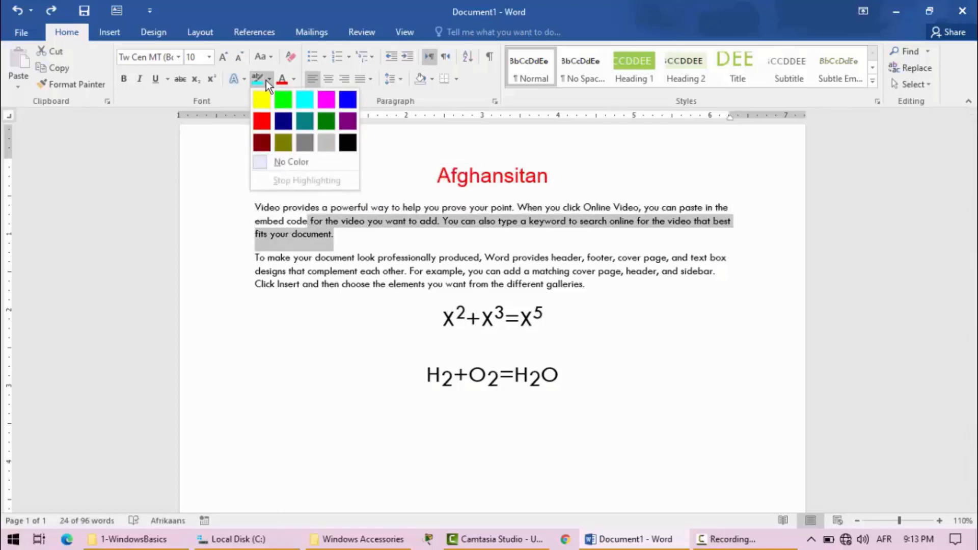
pyautogui.click(265, 104)
pyautogui.press('Left')
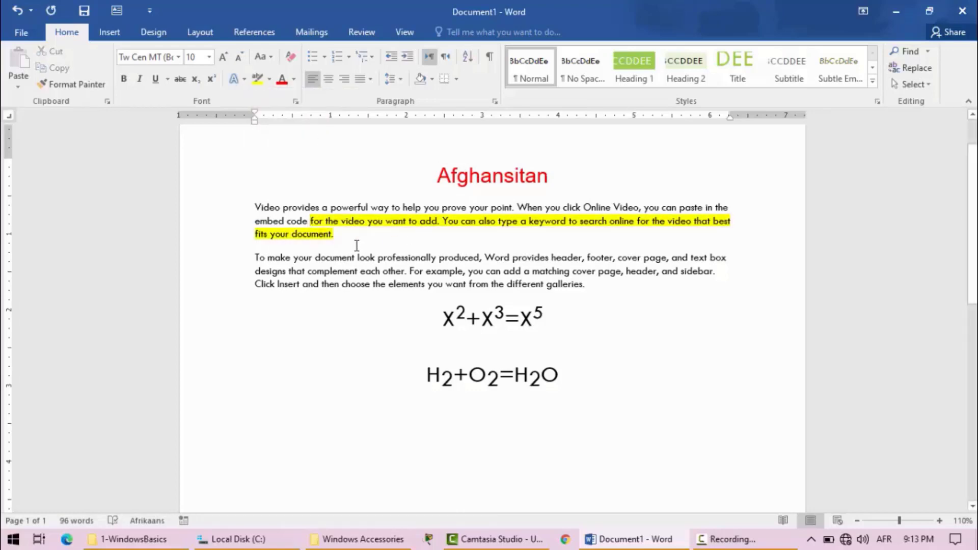
# Step: Remove the yellow highlight from the first paragraph's text, from "for the video you want to add" through "fits your document."
pyautogui.moveTo(310, 239)
pyautogui.mouseDown()
pyautogui.moveTo(277, 235)
pyautogui.moveTo(270, 220)
pyautogui.moveTo(310, 221)
pyautogui.mouseUp()
pyautogui.click(268, 80)
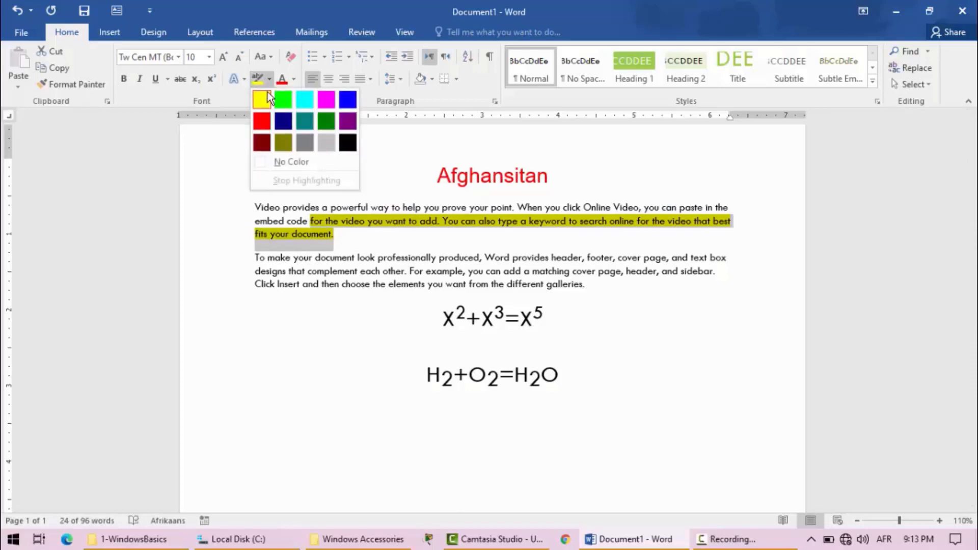
pyautogui.click(287, 161)
pyautogui.press('Left')
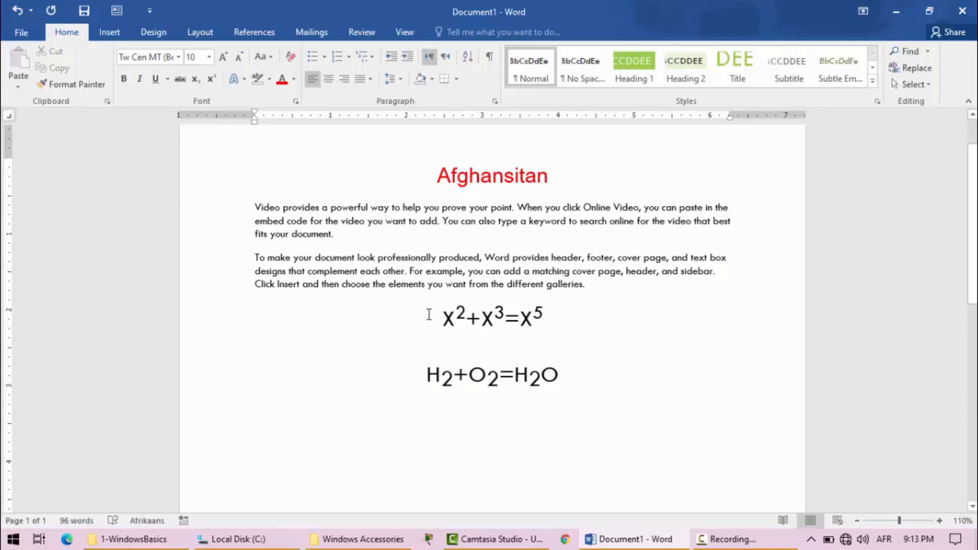
# Step: Apply the bold black text effect with a hard shadow to the heading and color its outline turquoise
pyautogui.tripleClick(483, 182)
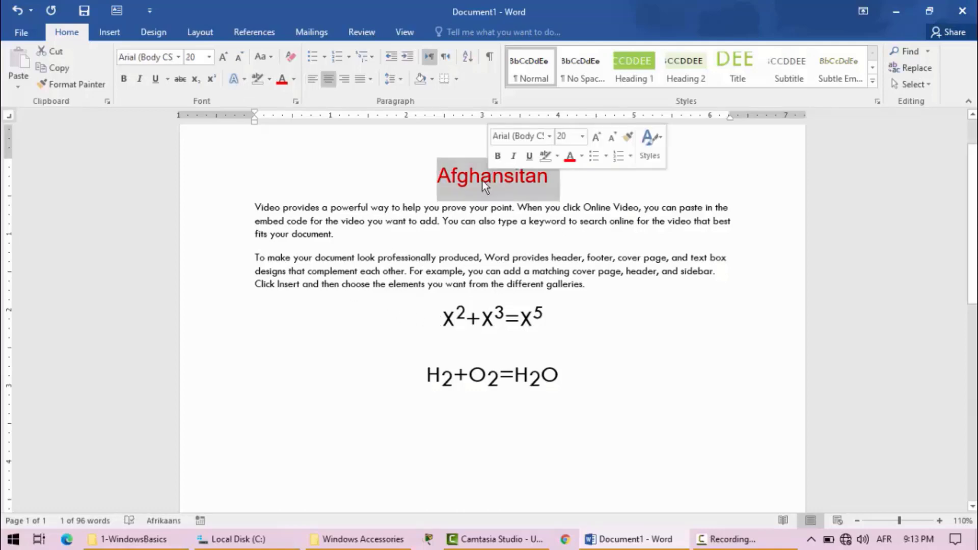
pyautogui.click(246, 81)
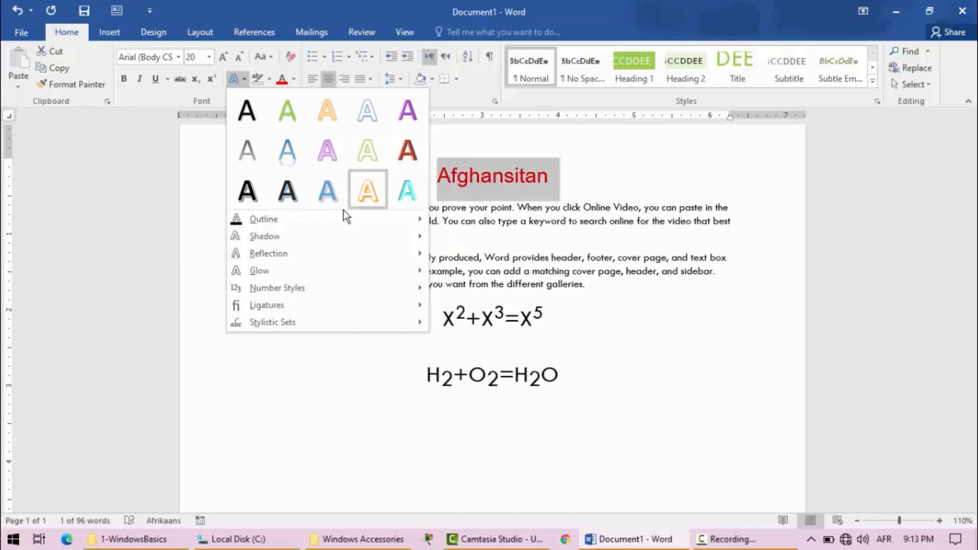
pyautogui.click(248, 192)
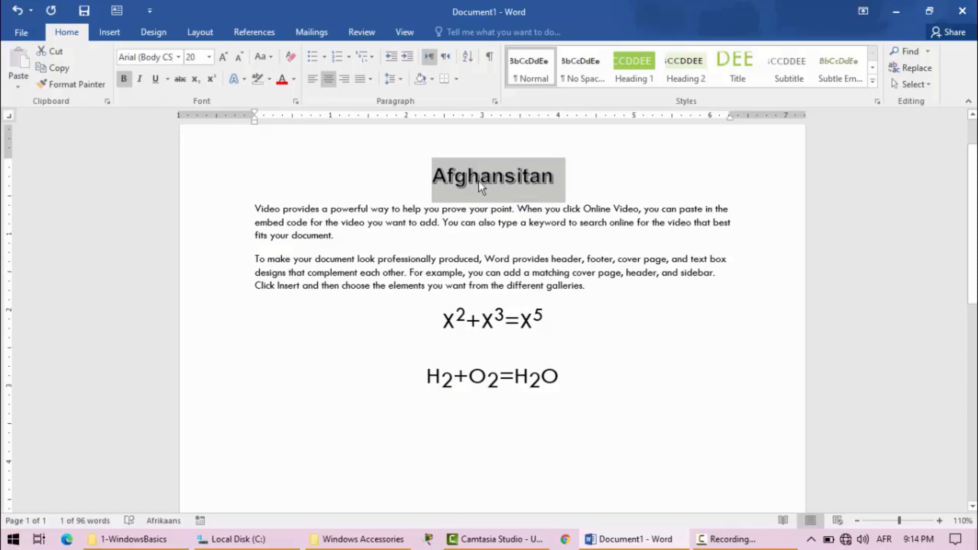
pyautogui.click(244, 84)
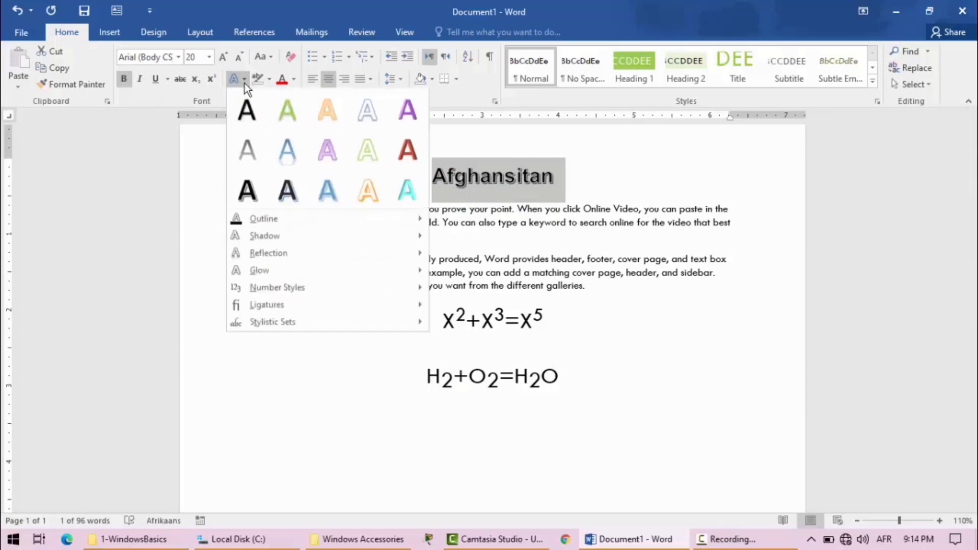
pyautogui.moveTo(311, 226)
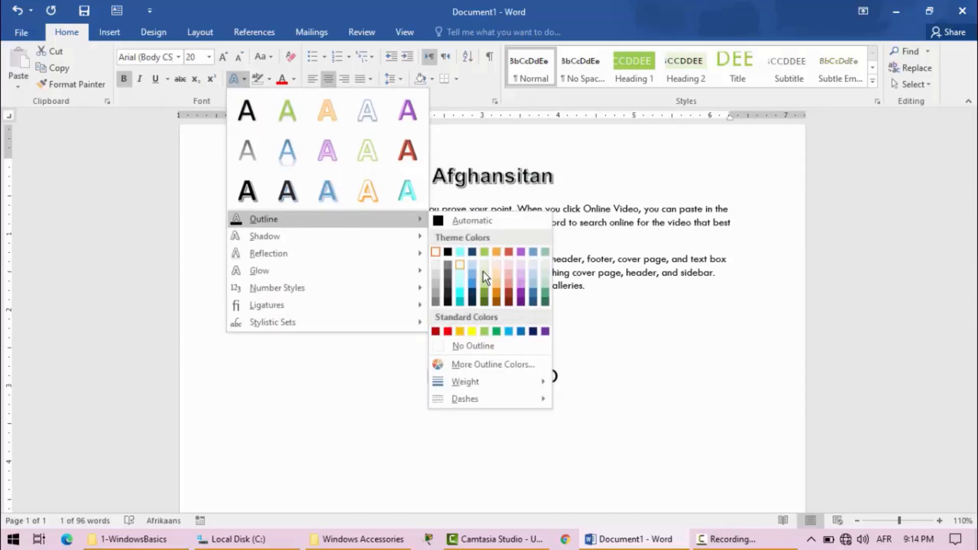
pyautogui.click(460, 296)
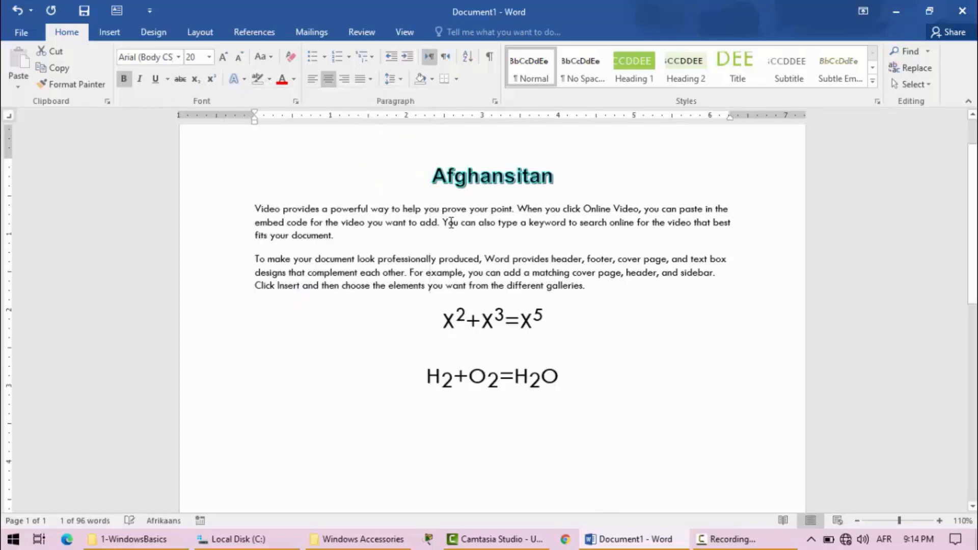
# Step: Enlarge the heading "Afghansitan" to 48 pt
pyautogui.click(222, 63)
pyautogui.click(222, 63)
pyautogui.click(222, 63)
pyautogui.click(222, 63)
pyautogui.click(222, 64)
pyautogui.click(222, 64)
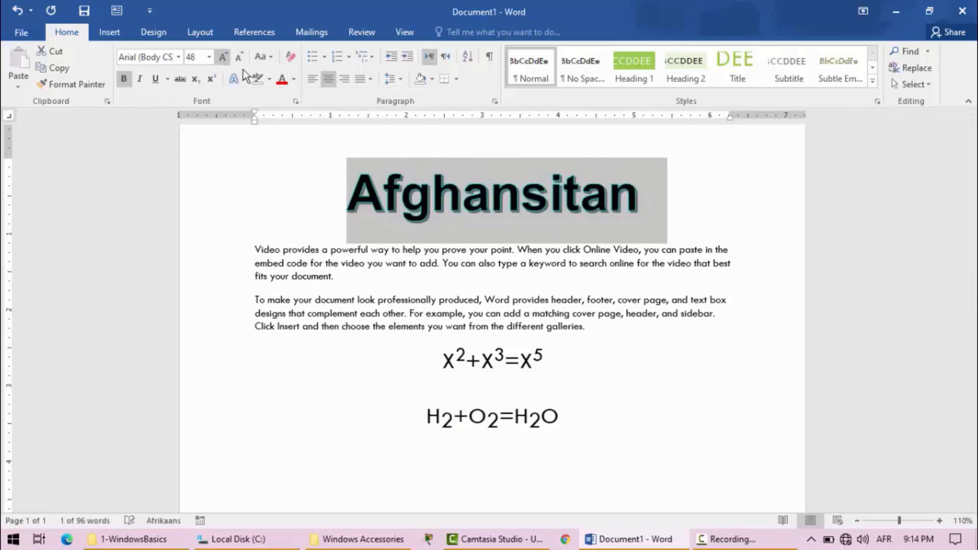
pyautogui.click(448, 197)
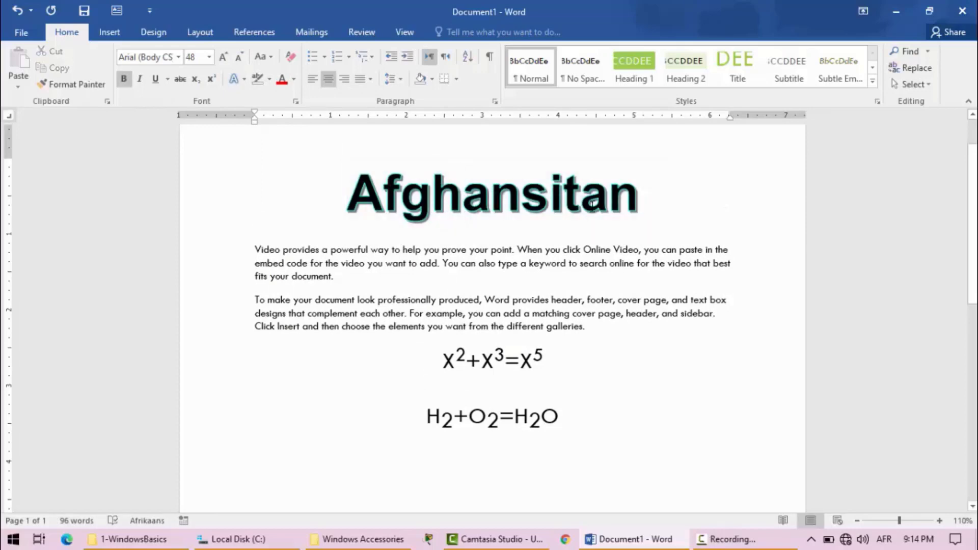
# Step: Preview the outer, inner and perspective text shadows on the heading, including Perspective Diagonal Upper Right, without applying one
pyautogui.doubleClick(503, 206)
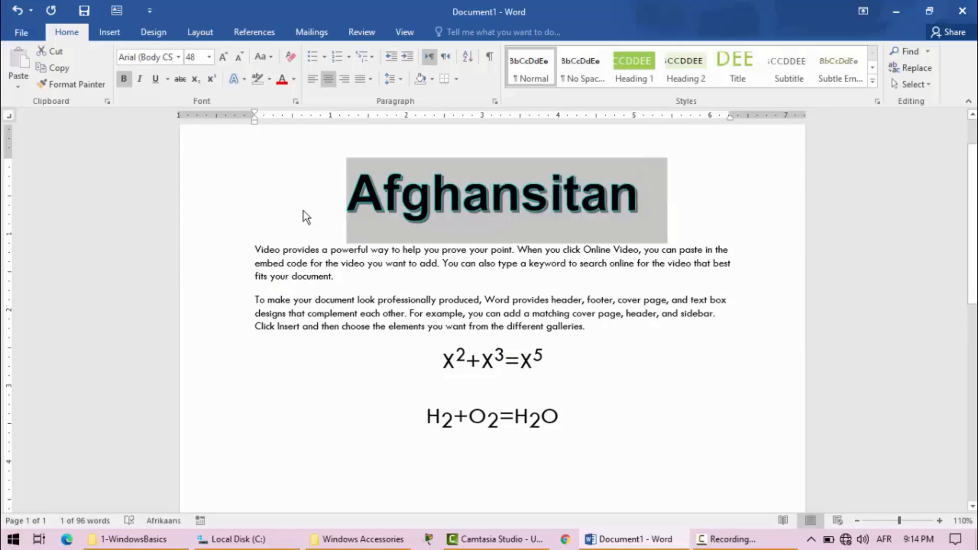
pyautogui.click(242, 82)
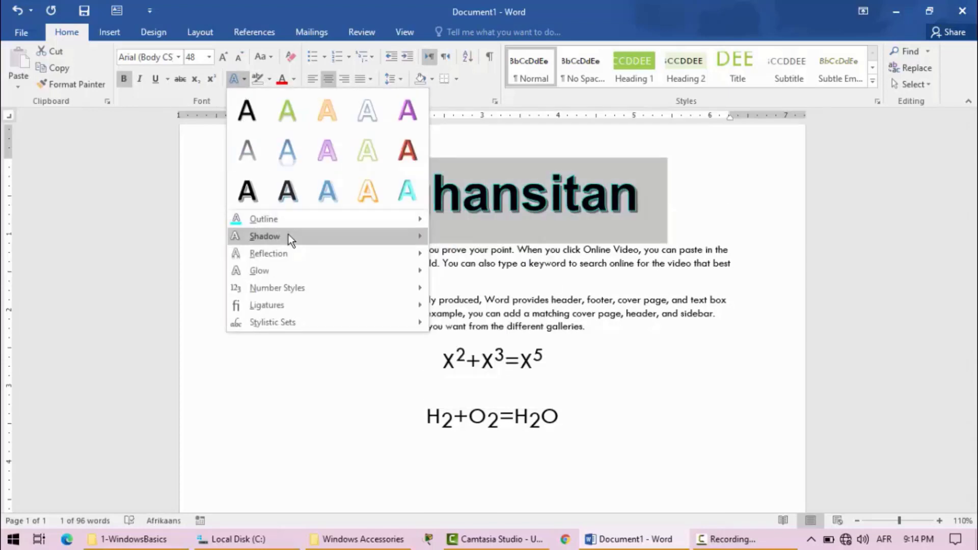
pyautogui.moveTo(291, 236)
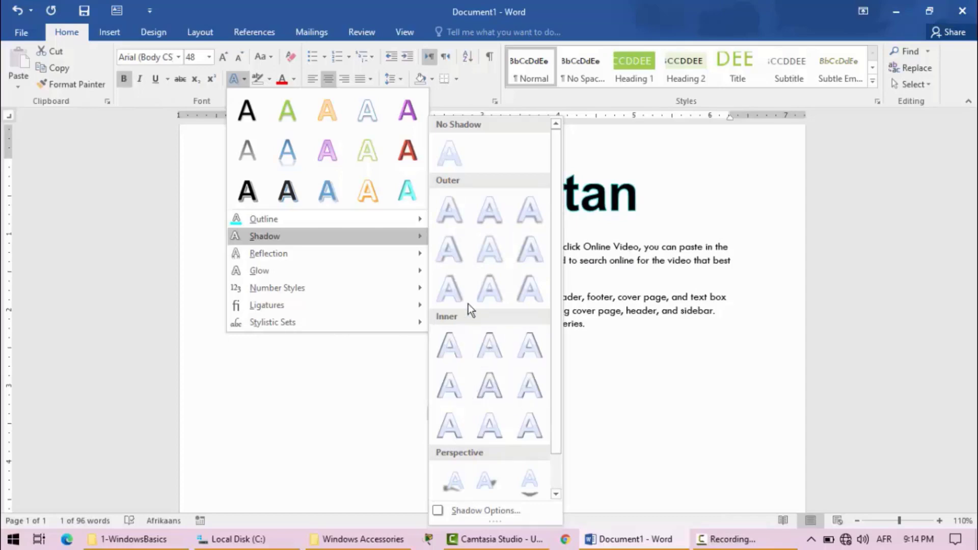
pyautogui.moveTo(558, 308); pyautogui.dragTo(557, 399)
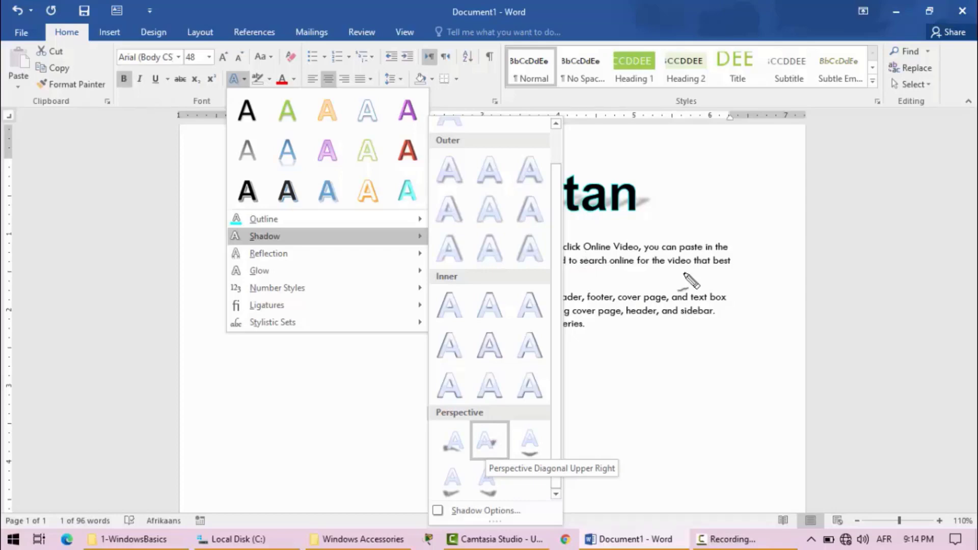
pyautogui.moveTo(501, 428)
pyautogui.mouseDown()
pyautogui.moveTo(633, 249)
pyautogui.moveTo(630, 214)
pyautogui.mouseUp()
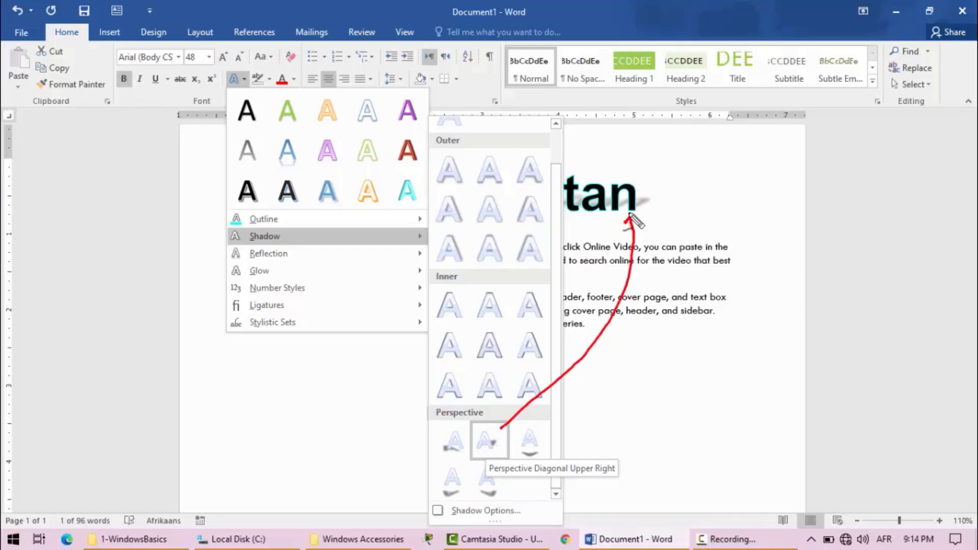
pyautogui.moveTo(674, 165); pyautogui.dragTo(650, 190)
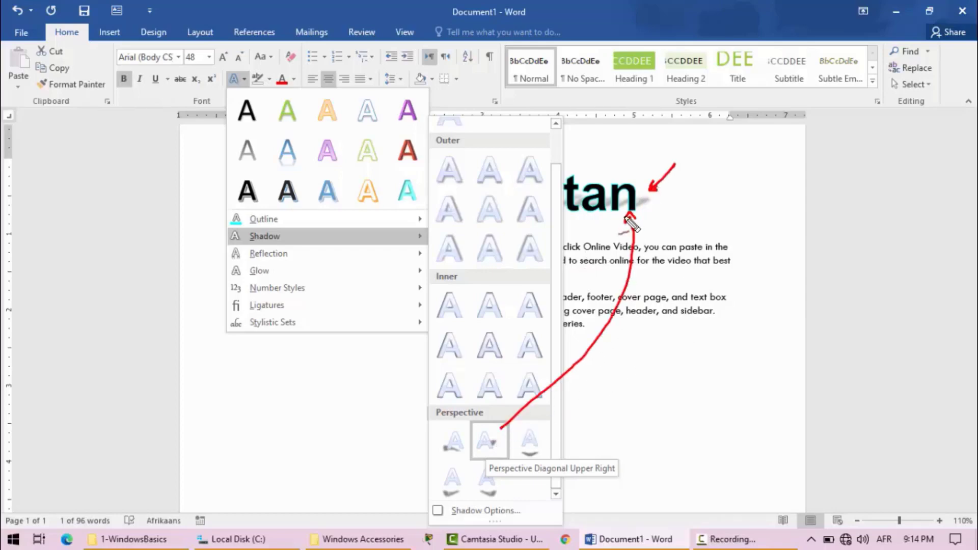
pyautogui.press('Escape')
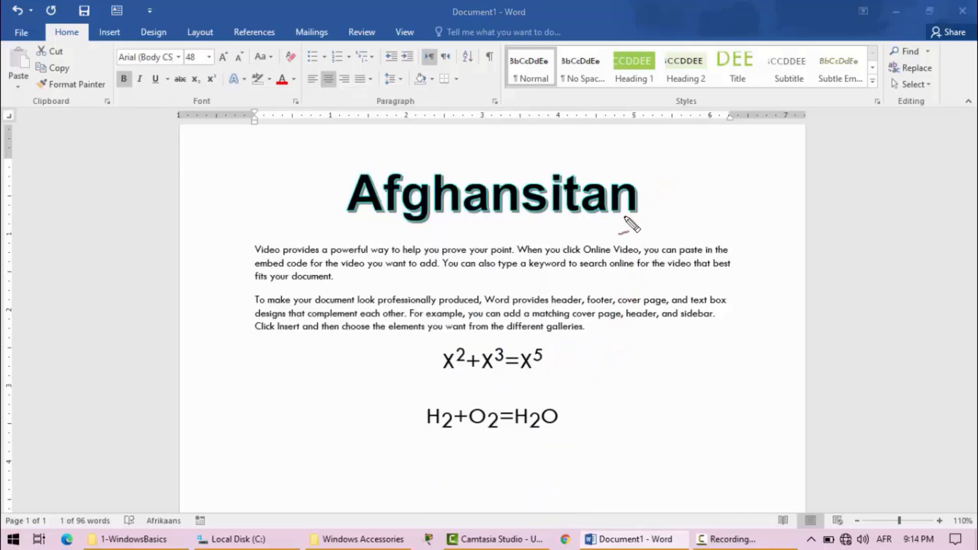
# Step: Preview the reflection variations on the heading and look over the glow variations without applying any
pyautogui.click(245, 79)
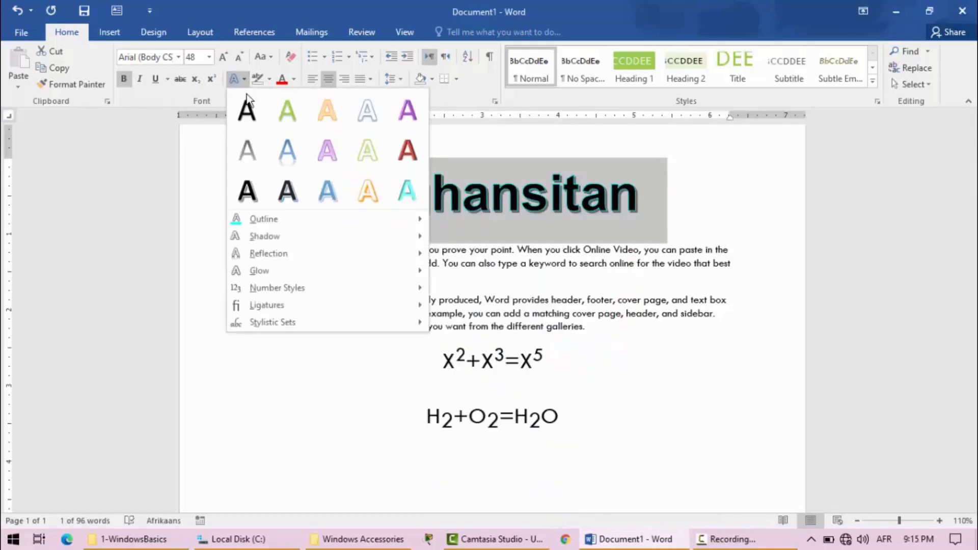
pyautogui.moveTo(332, 253)
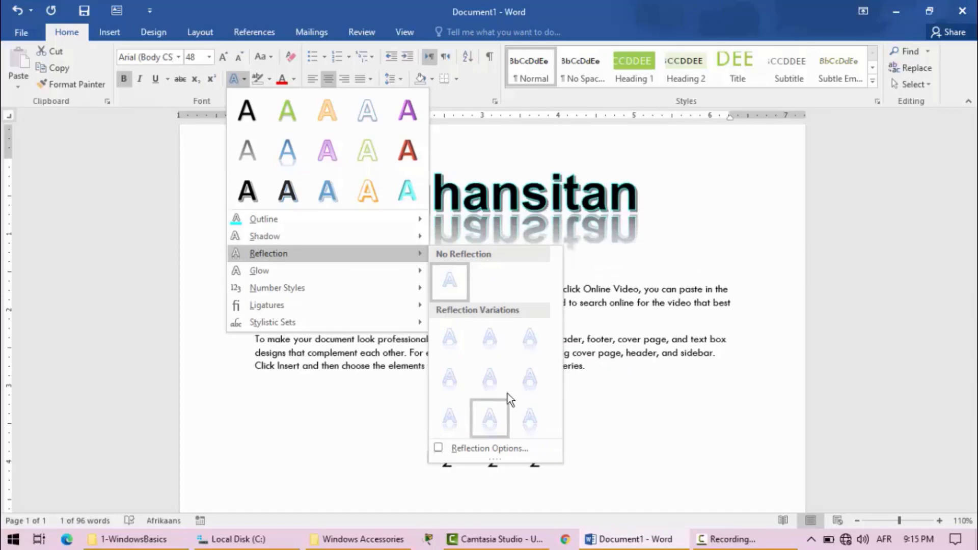
pyautogui.moveTo(266, 274)
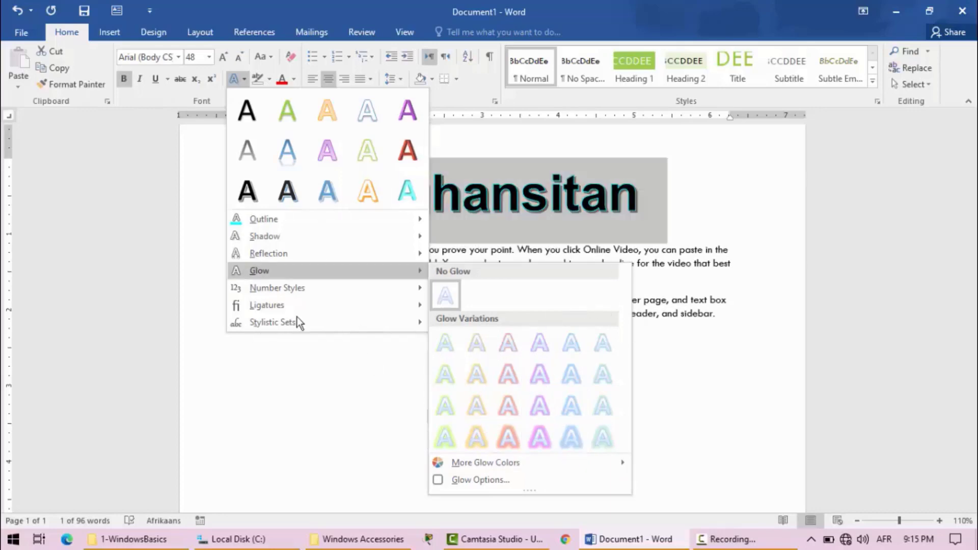
pyautogui.click(446, 220)
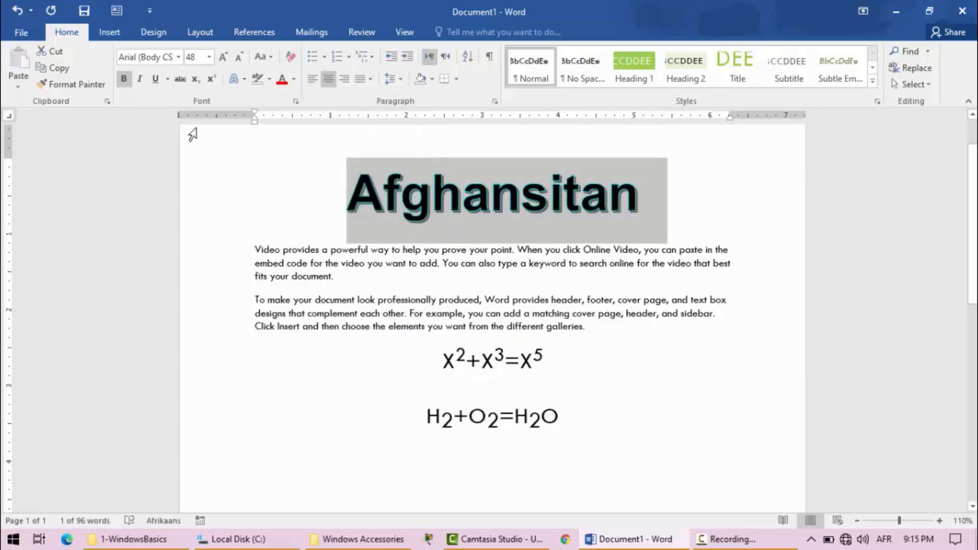
pyautogui.click(241, 81)
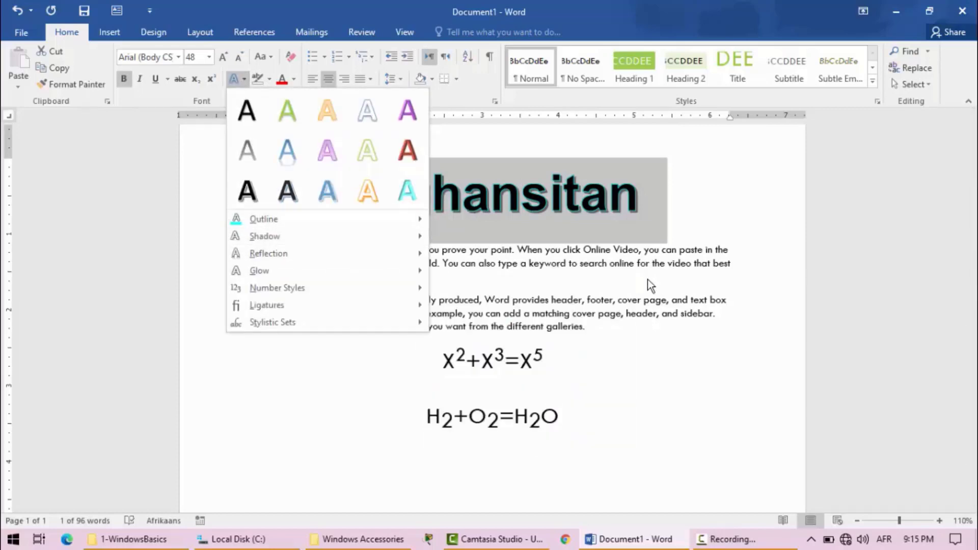
pyautogui.press('Escape')
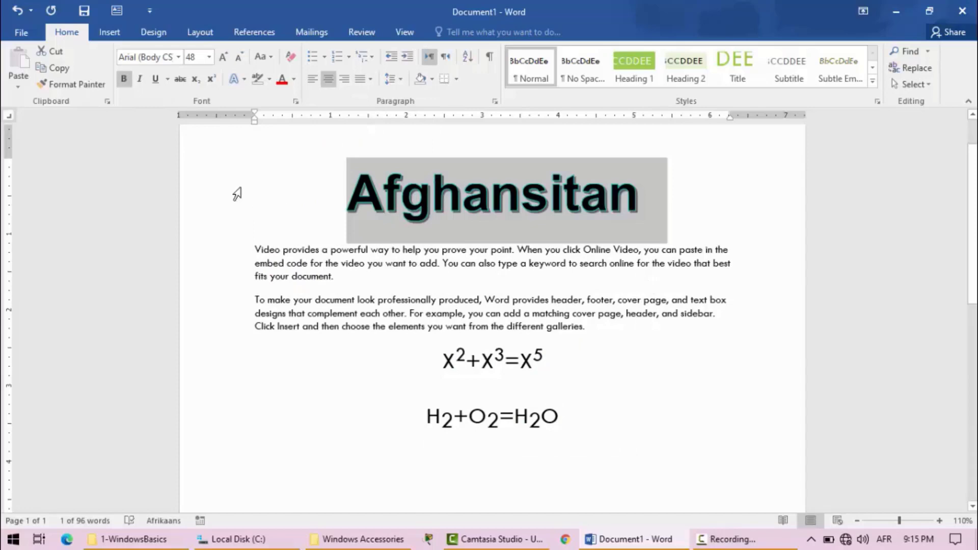
# Step: Reduce the heading's font size to 28 pt
pyautogui.click(238, 57)
pyautogui.click(239, 58)
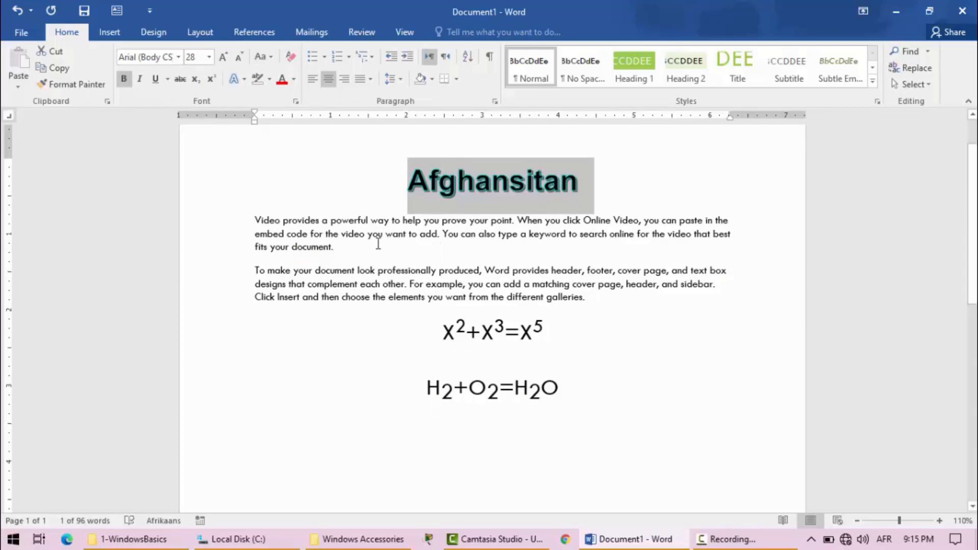
# Step: Change the whole first body paragraph to lowercase
pyautogui.moveTo(255, 246); pyautogui.dragTo(338, 246)
pyautogui.click(337, 246)
pyautogui.tripleClick(250, 224)
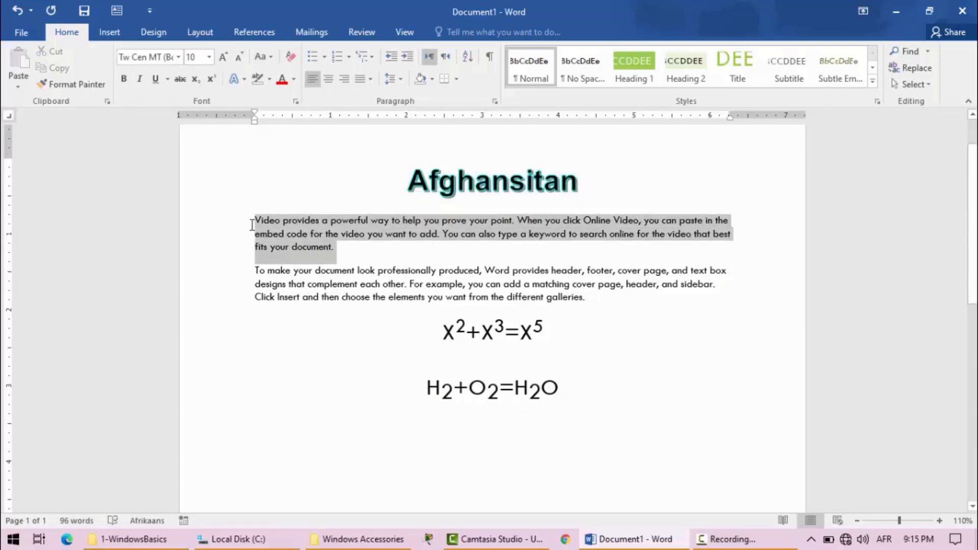
pyautogui.click(275, 58)
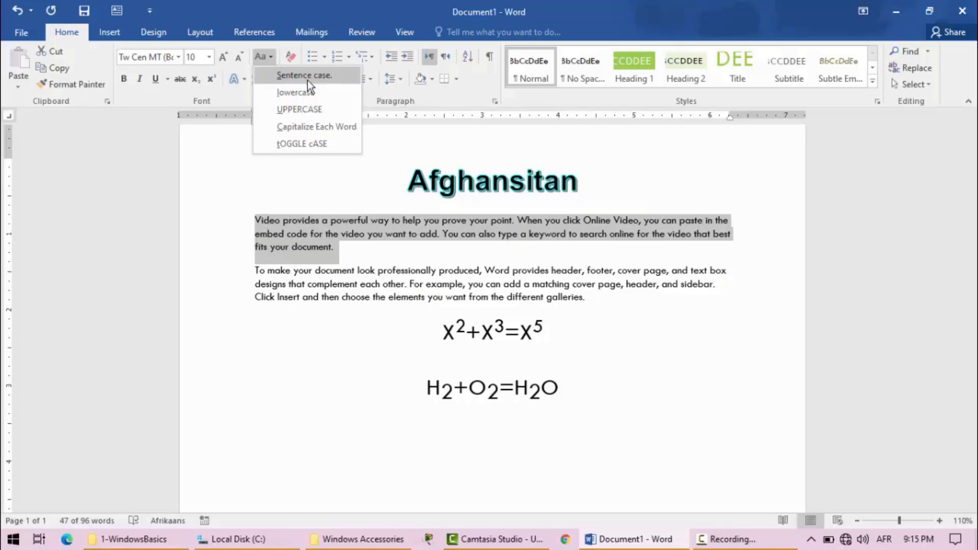
pyautogui.click(292, 93)
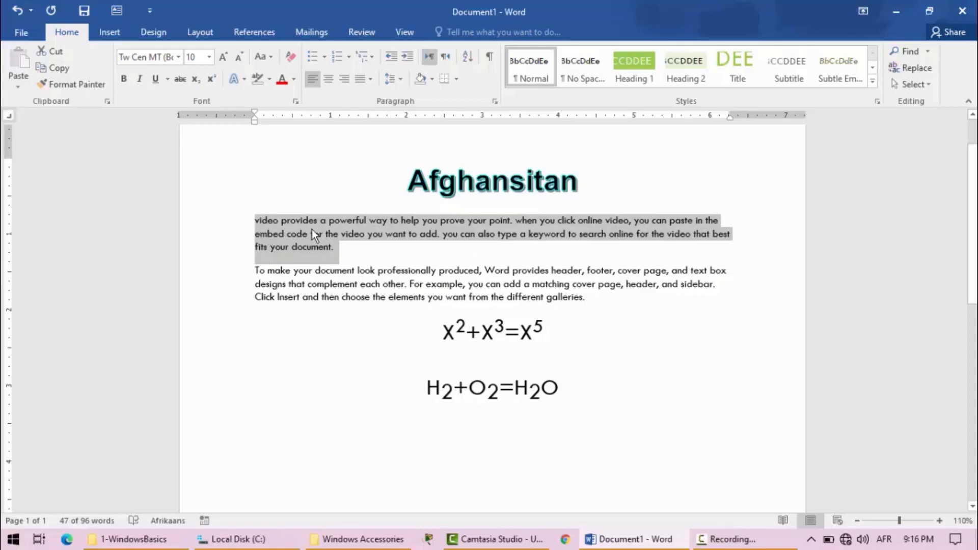
# Step: Change the first paragraph to sentence case and follow it with uppercase
pyautogui.click(272, 57)
pyautogui.click(279, 69)
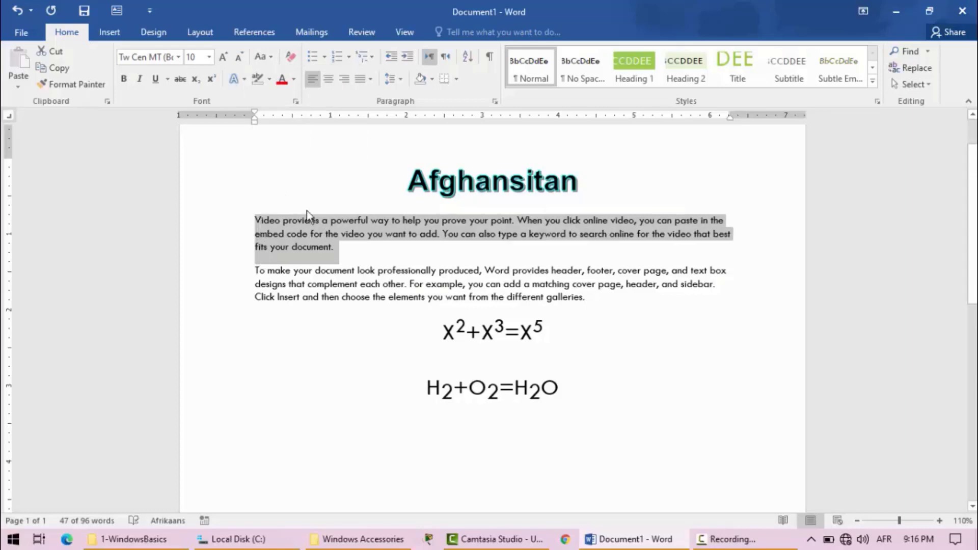
pyautogui.click(270, 60)
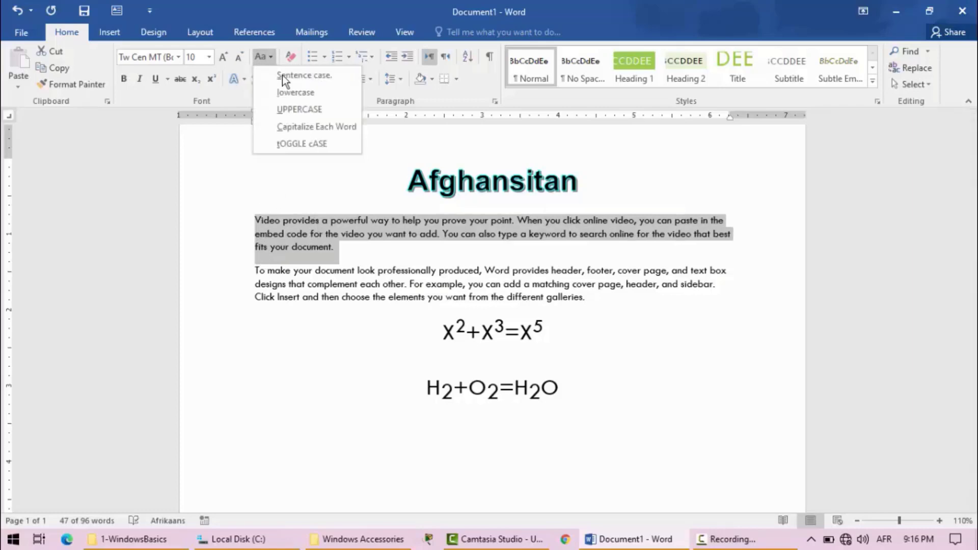
pyautogui.click(296, 109)
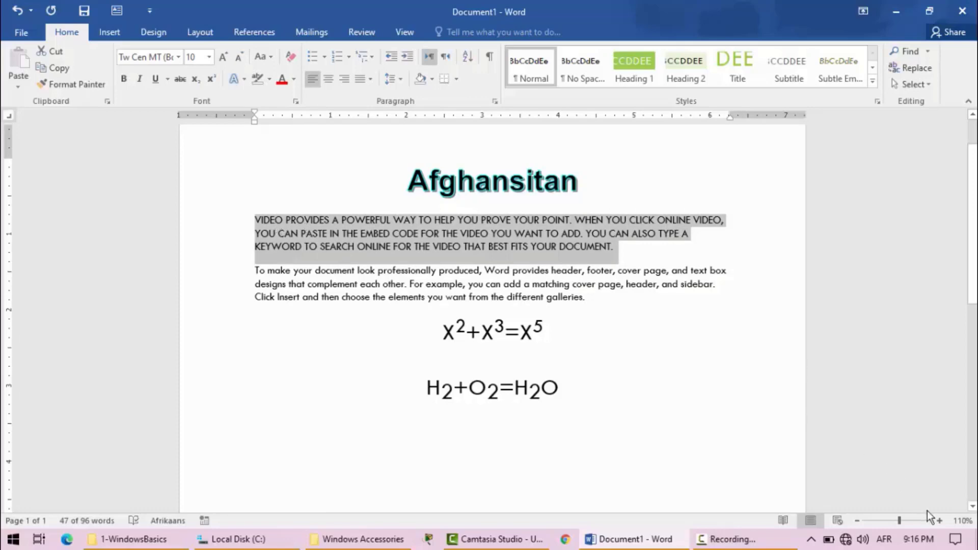
# Step: Capitalize each word of the first paragraph, viewing the page at 170% zoom
pyautogui.click(940, 521)
pyautogui.click(940, 520)
pyautogui.click(940, 520)
pyautogui.click(939, 520)
pyautogui.click(940, 520)
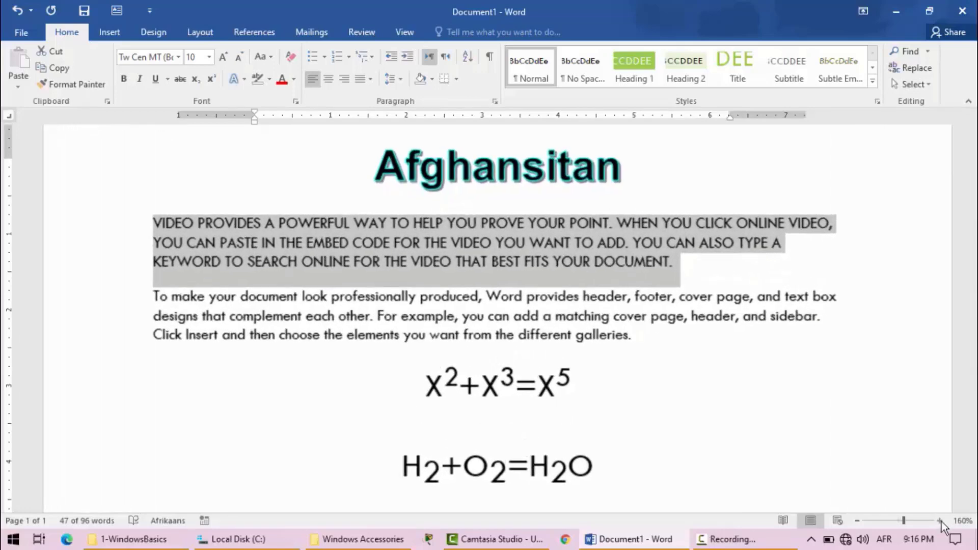
pyautogui.click(940, 520)
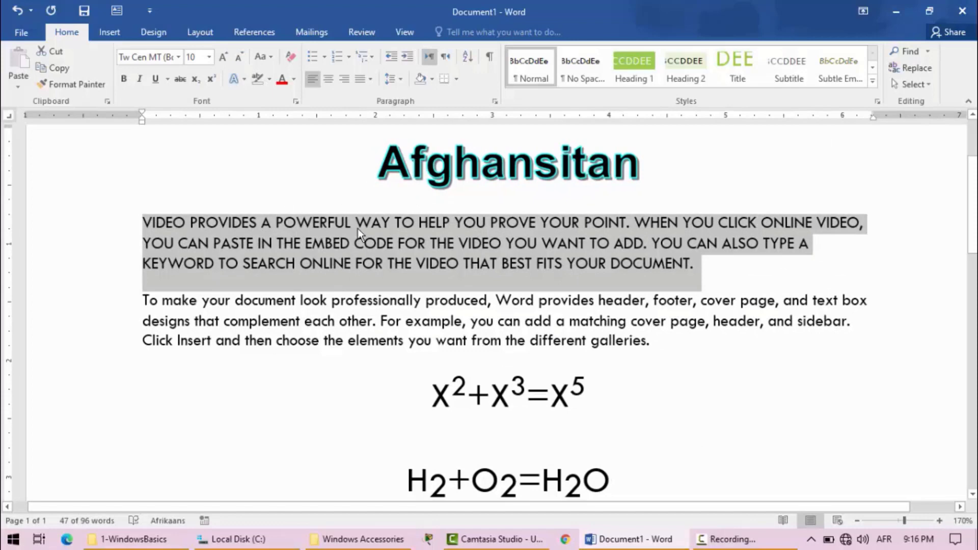
pyautogui.click(270, 57)
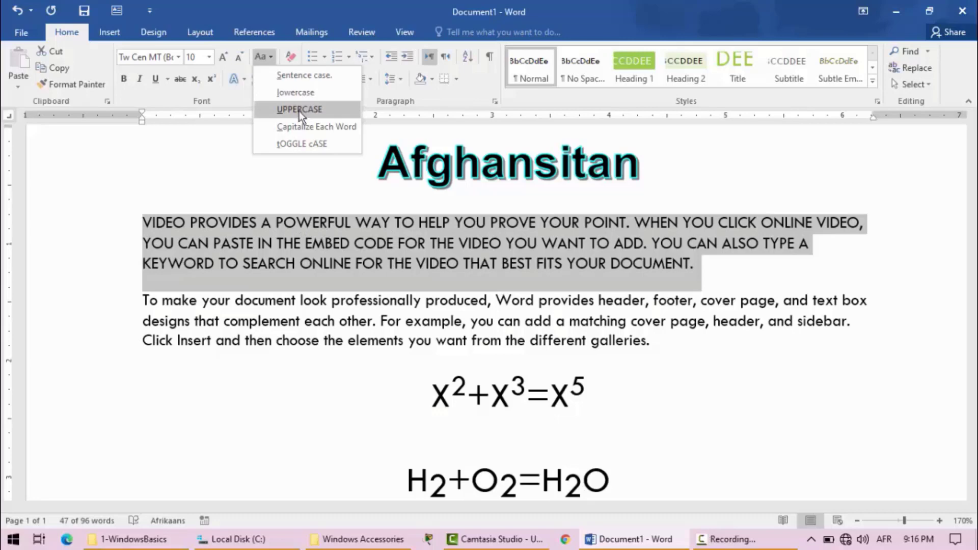
pyautogui.click(299, 126)
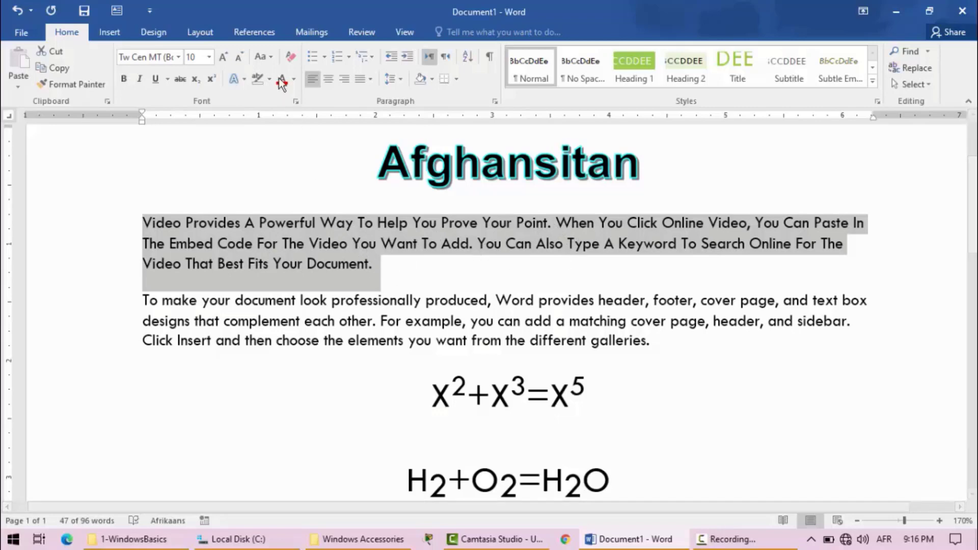
# Step: Apply toggle case to the first body paragraph and follow it with sentence case
pyautogui.click(273, 60)
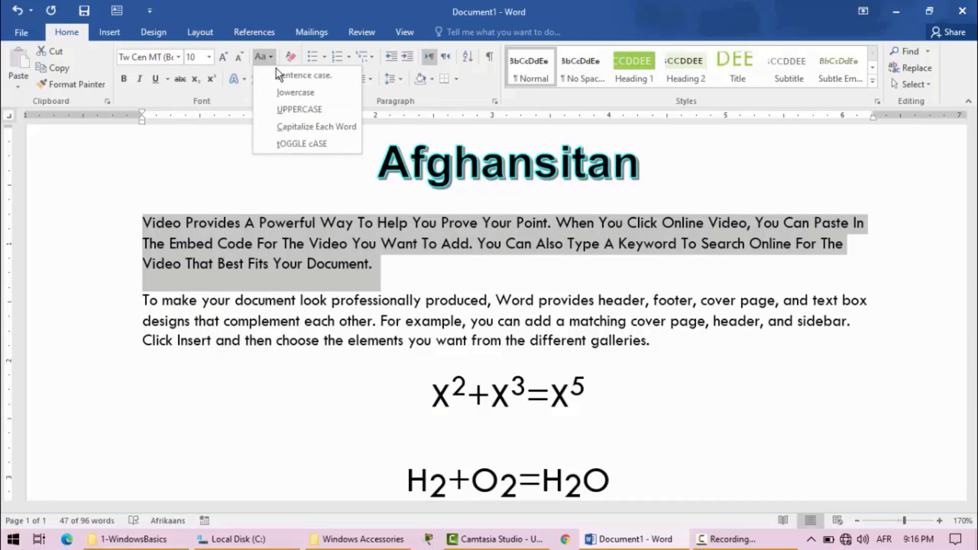
pyautogui.click(288, 144)
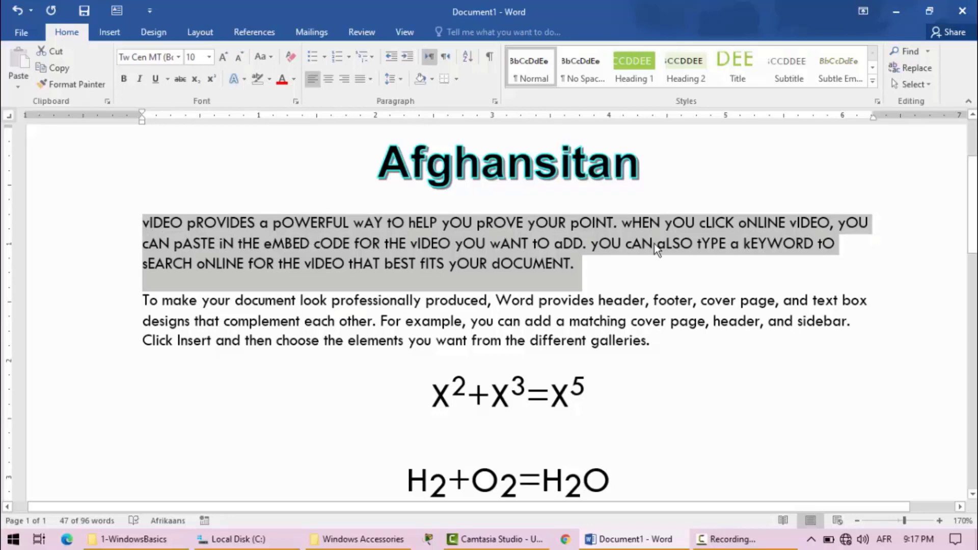
pyautogui.click(275, 62)
pyautogui.click(294, 78)
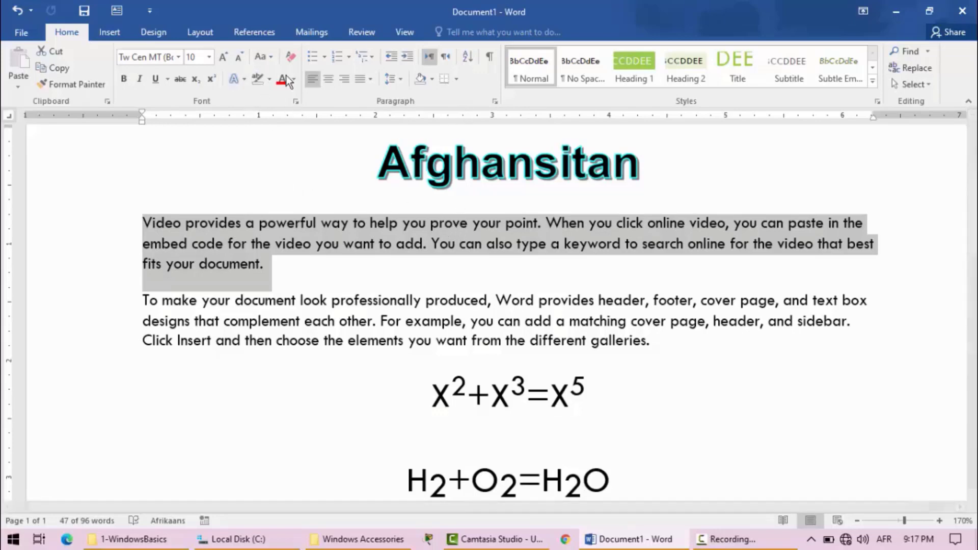
pyautogui.click(82, 87)
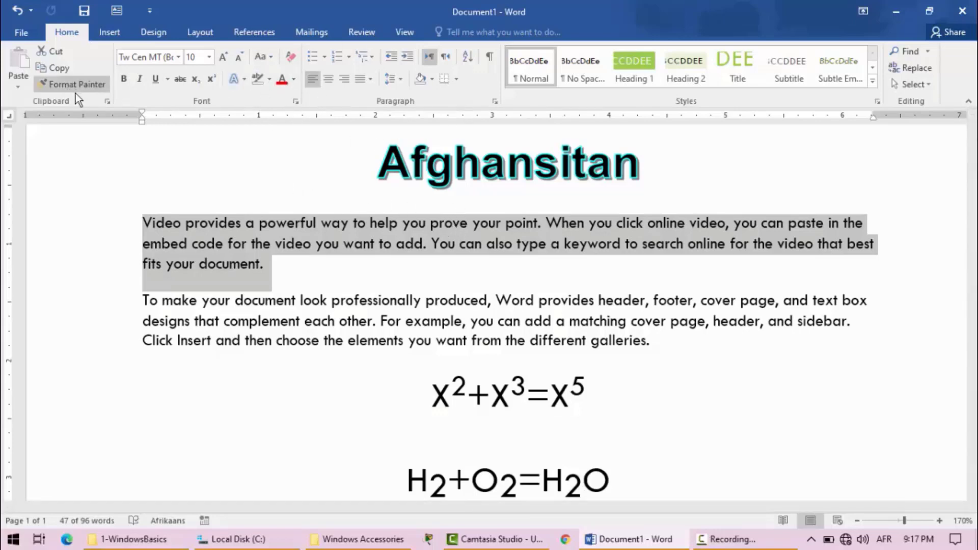
pyautogui.press('Escape')
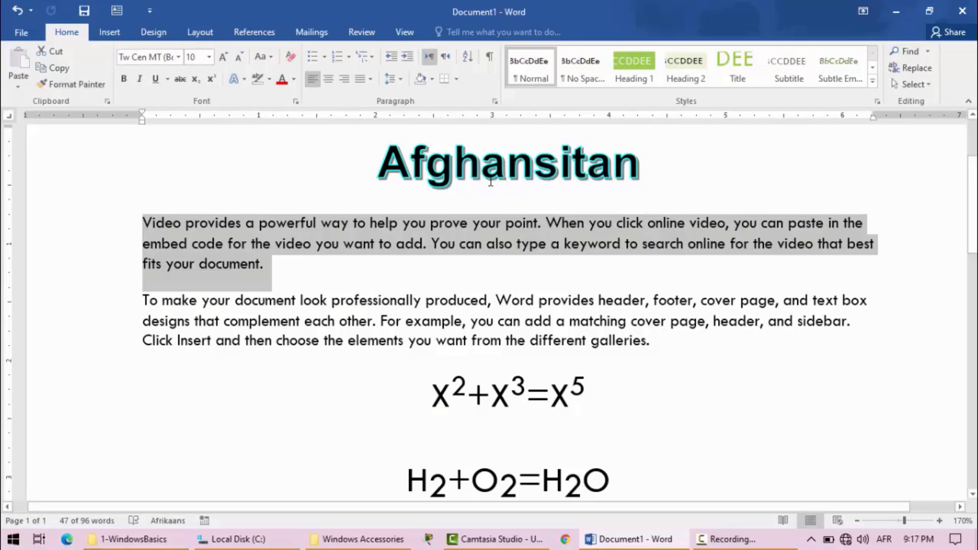
pyautogui.click(491, 182)
pyautogui.tripleClick(477, 163)
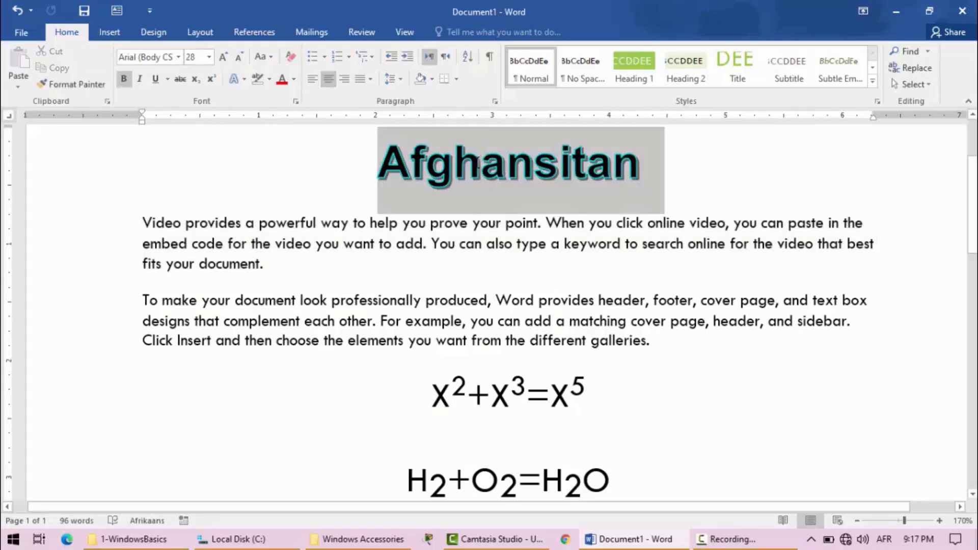
pyautogui.click(469, 179)
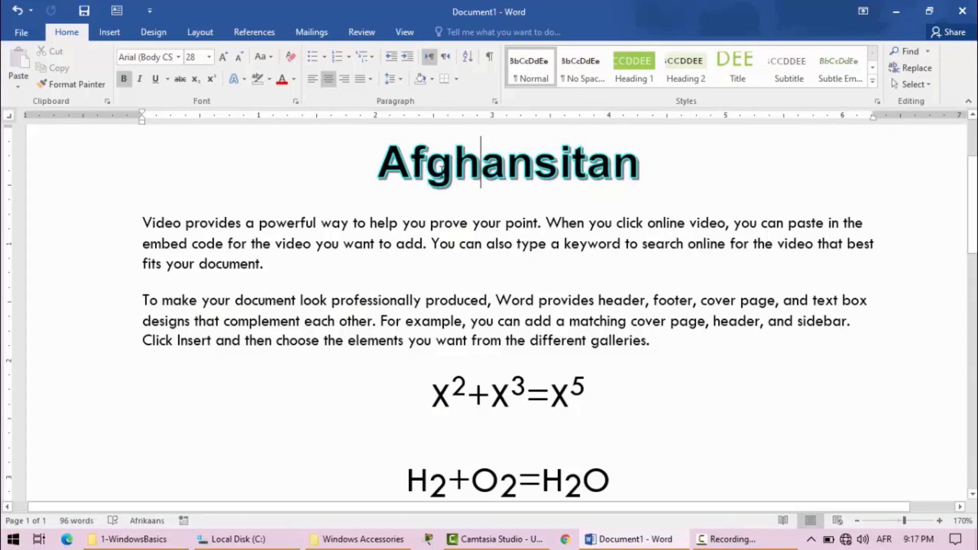
pyautogui.click(441, 168)
pyautogui.doubleClick(478, 164)
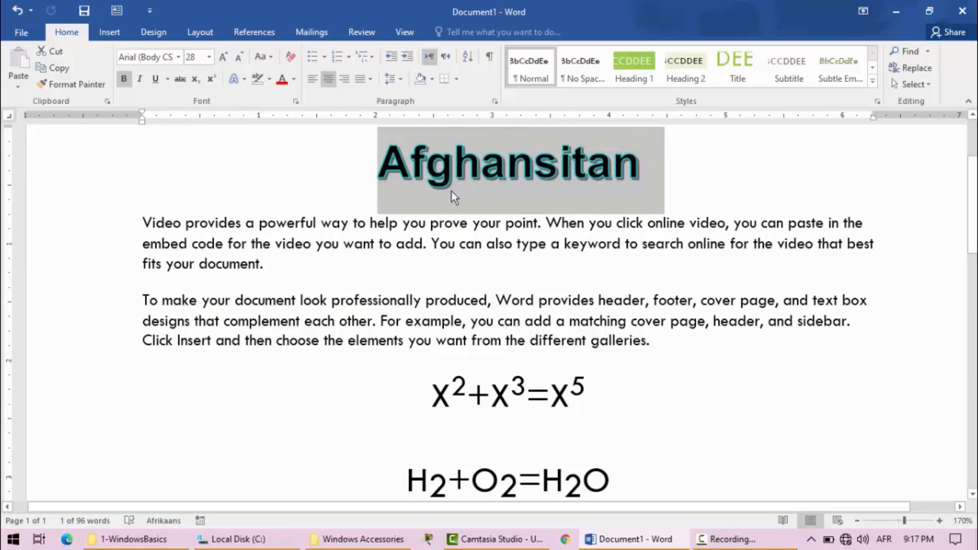
pyautogui.click(491, 387)
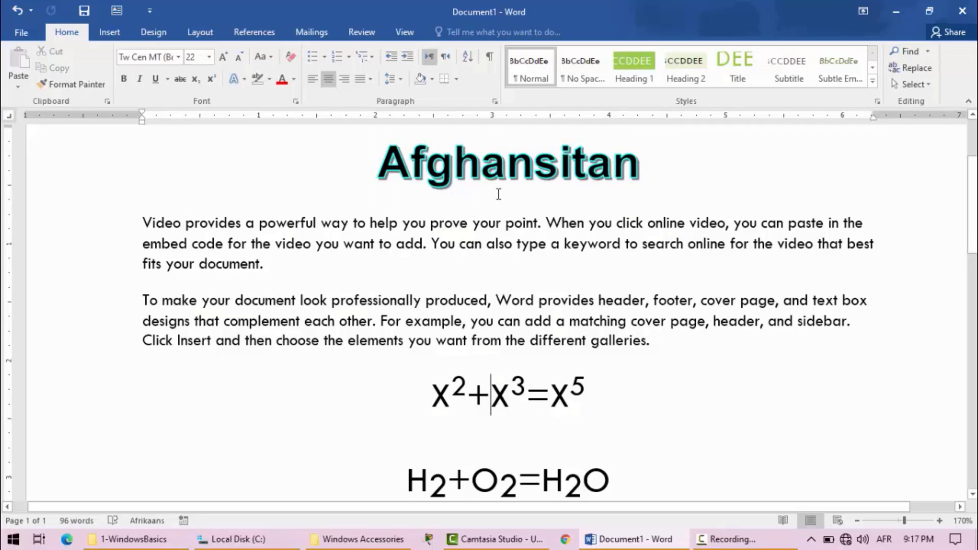
pyautogui.click(503, 170)
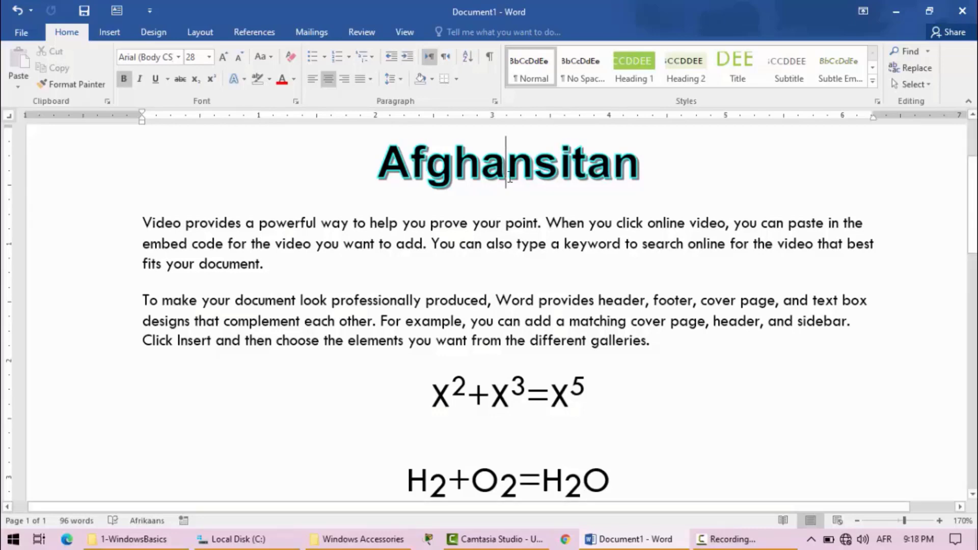
# Step: Copy the "Afghansitan" heading's formatting onto the X2+X3=X5 equation with Format Painter
pyautogui.doubleClick(481, 168)
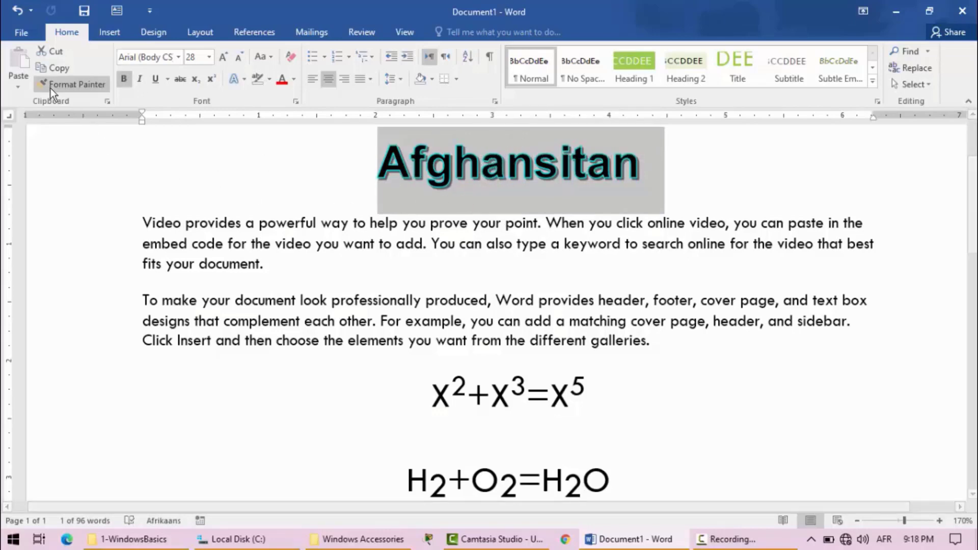
pyautogui.click(70, 88)
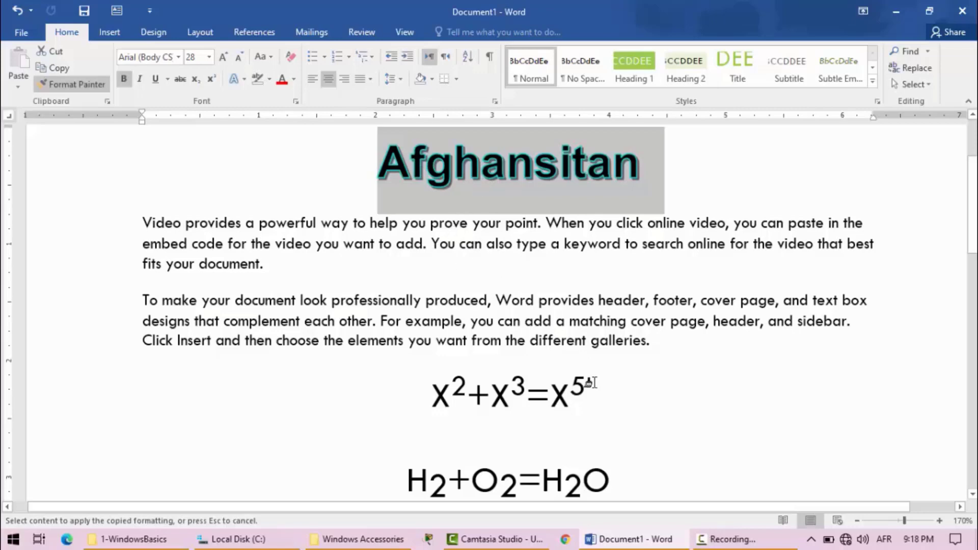
pyautogui.moveTo(427, 399); pyautogui.dragTo(591, 398)
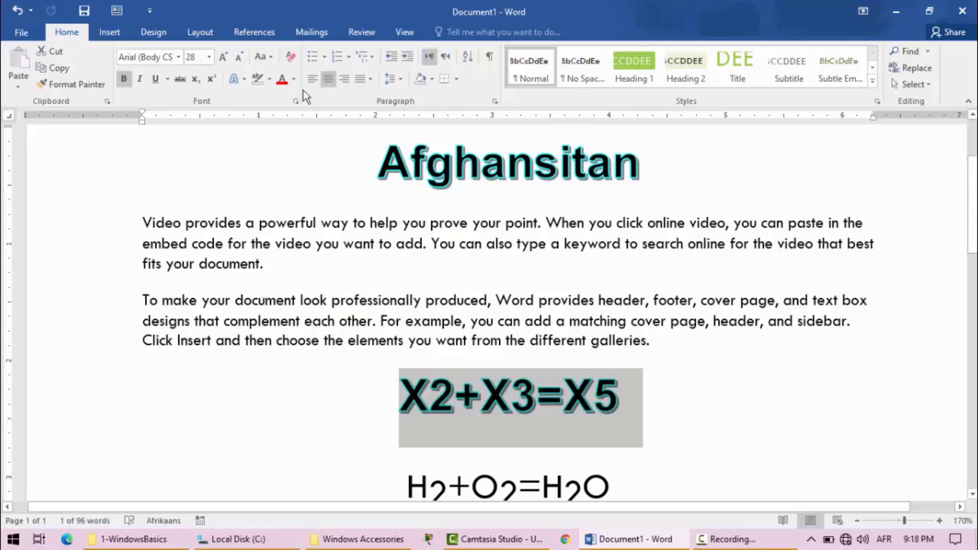
# Step: Clear all formatting from the X2+X3=X5 equation and from the "Afghansitan" heading
pyautogui.click(291, 59)
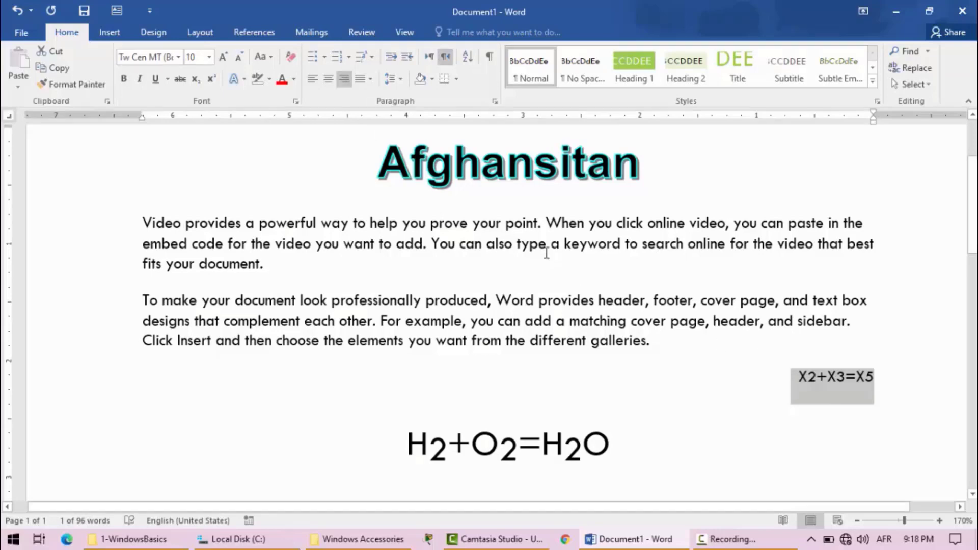
pyautogui.doubleClick(496, 175)
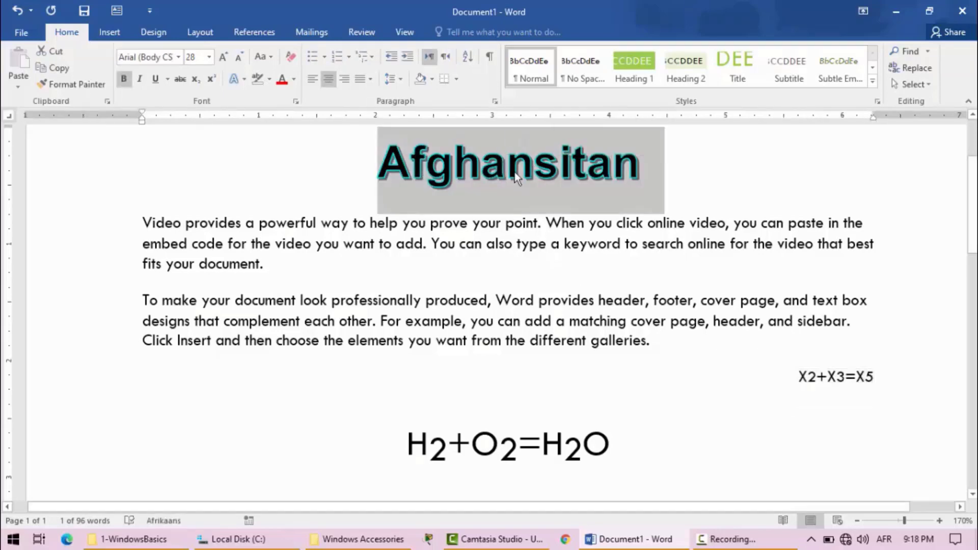
pyautogui.click(291, 57)
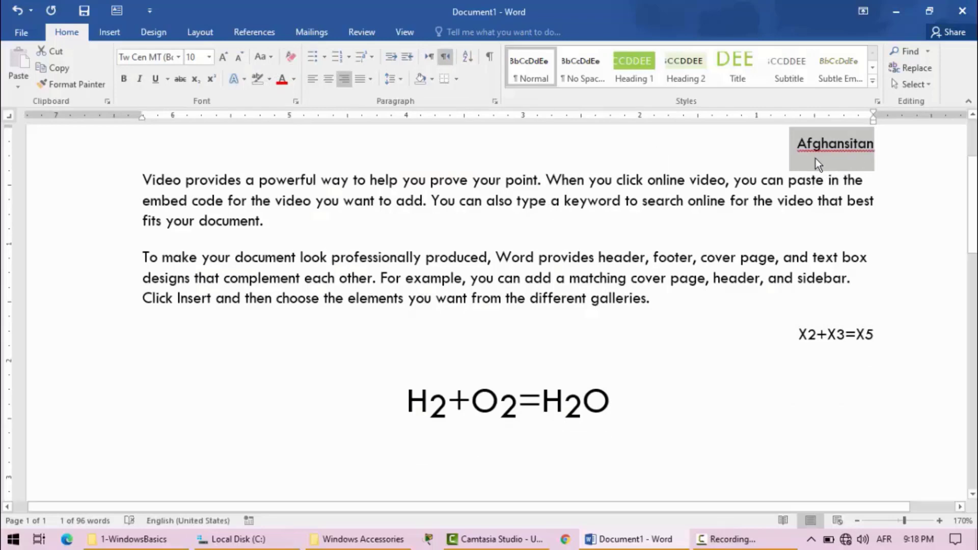
pyautogui.click(458, 203)
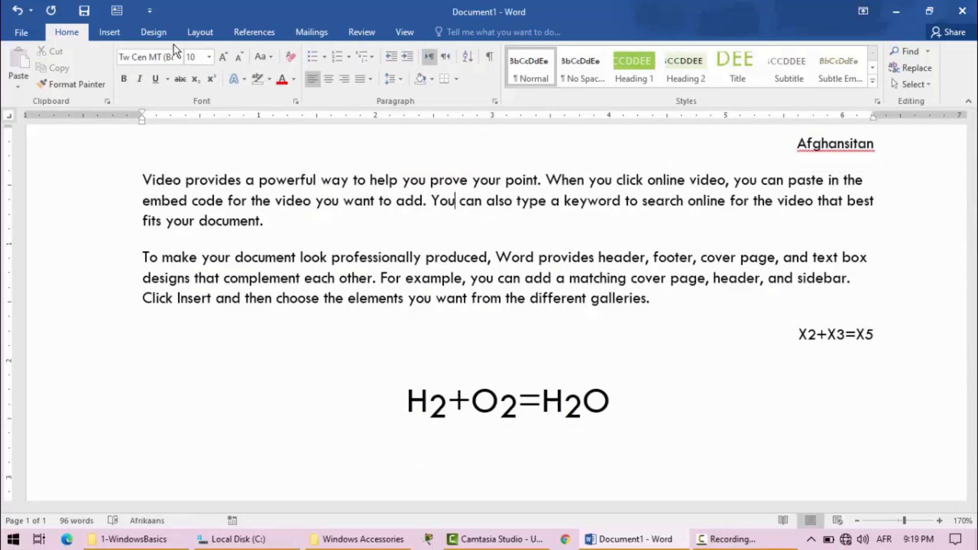